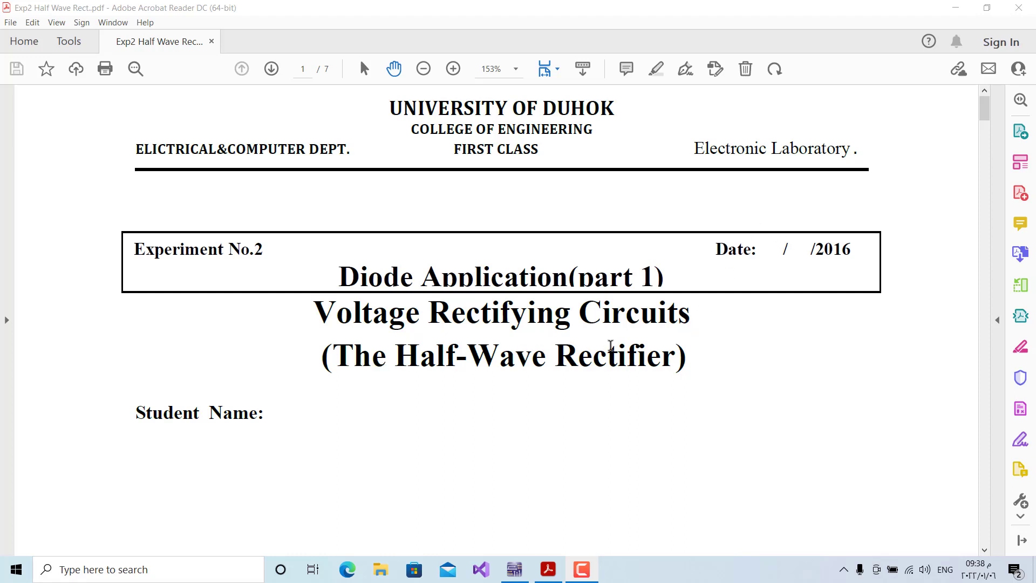
Read through the half-wave rectifier lab sheet's theory, filtering section and lab procedure, finishing at the circuit diagram of Figure 2-2.
scroll(608, 342, down, 5)
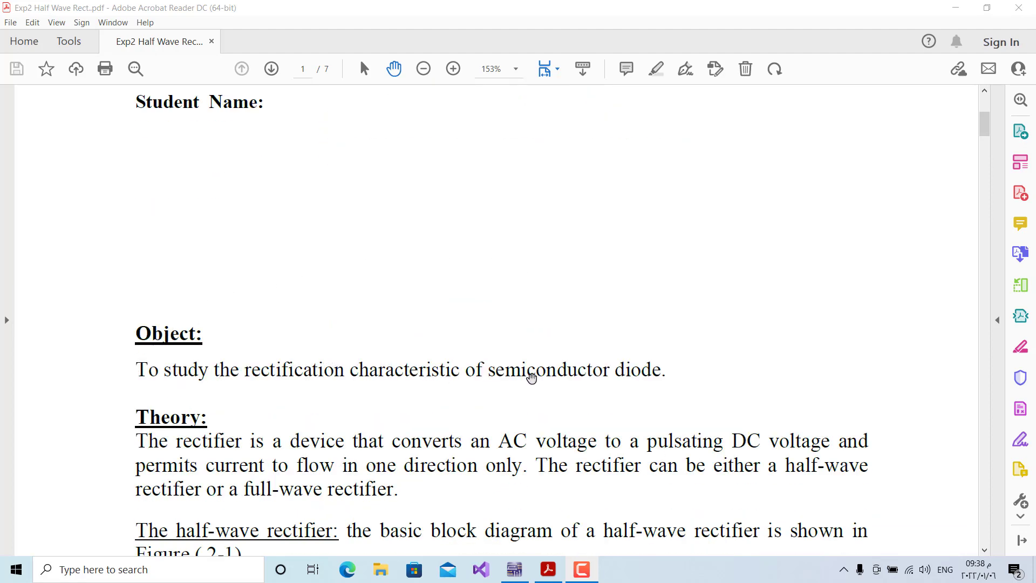
scroll(337, 351, down, 4)
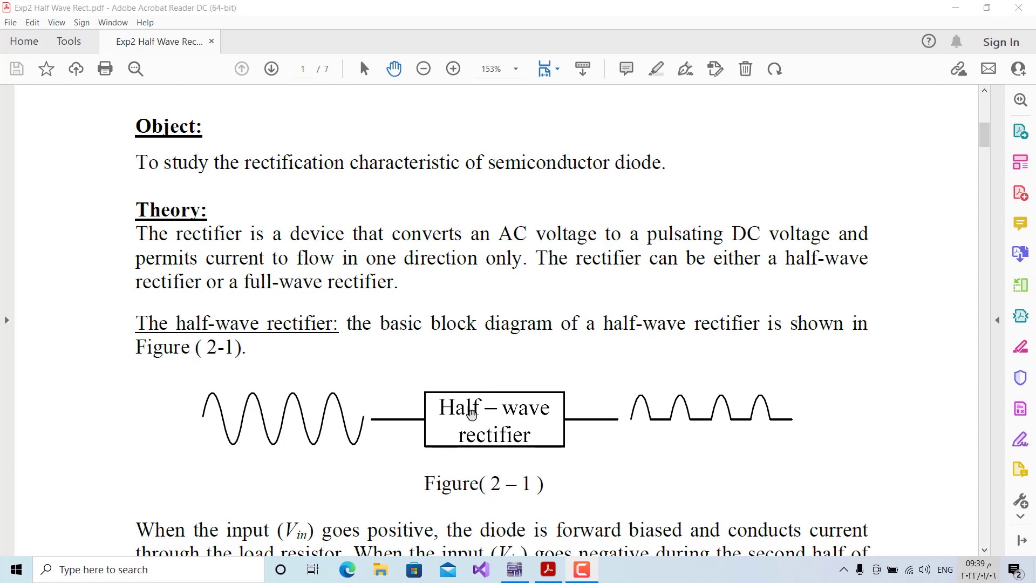
scroll(317, 420, down, 10)
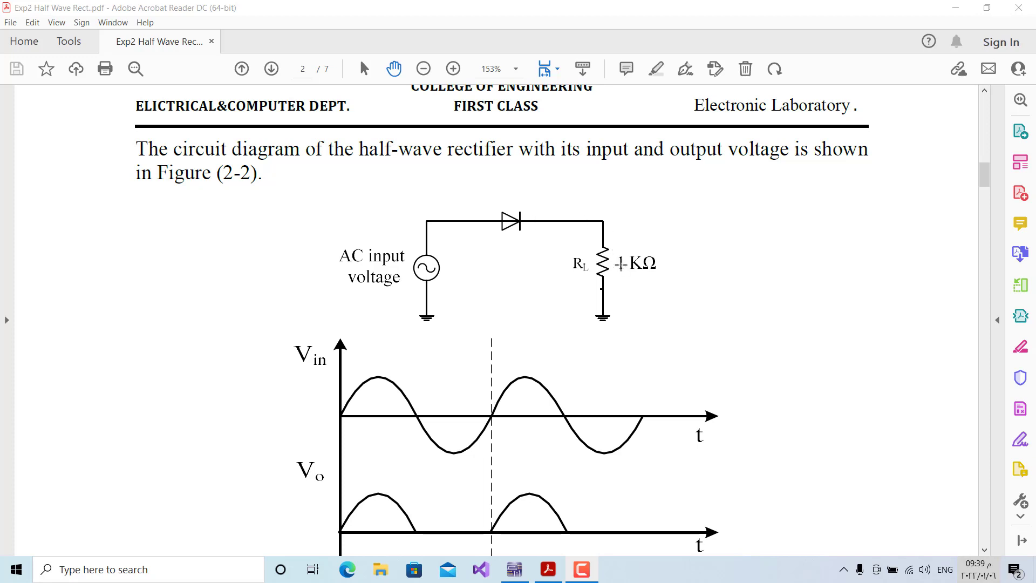
scroll(393, 351, down, 3)
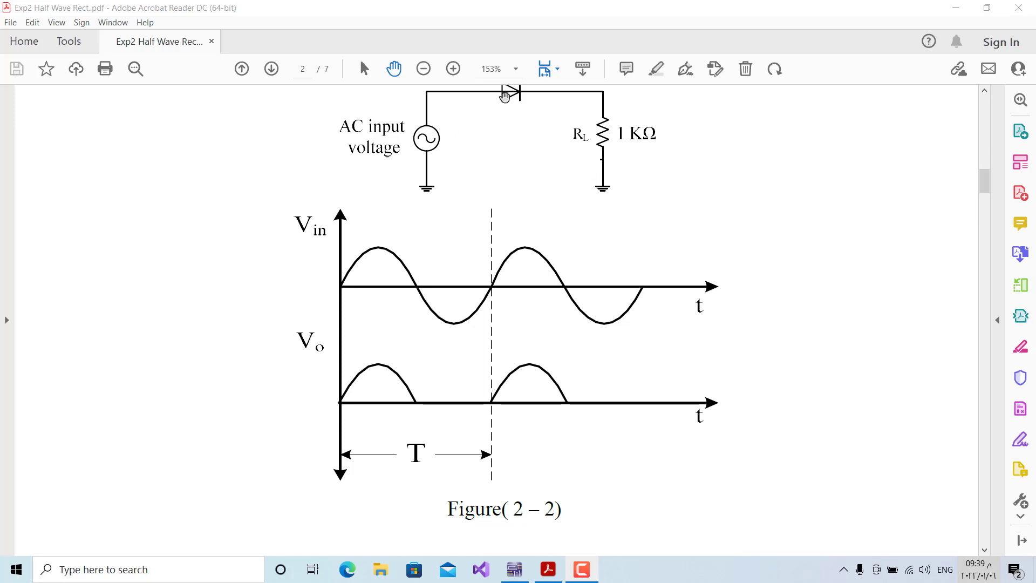
drag(502, 99, 526, 153)
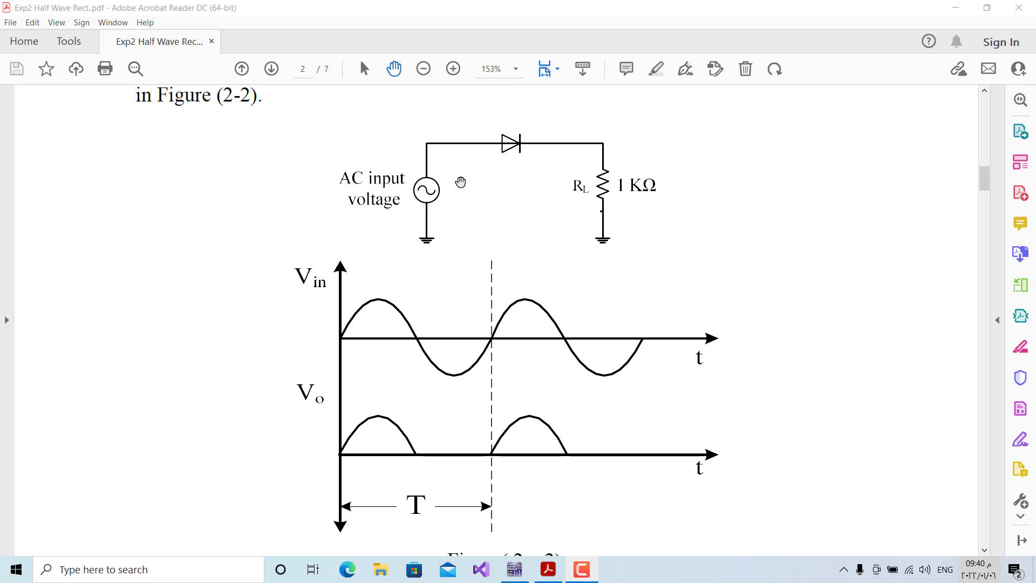
key(Right)
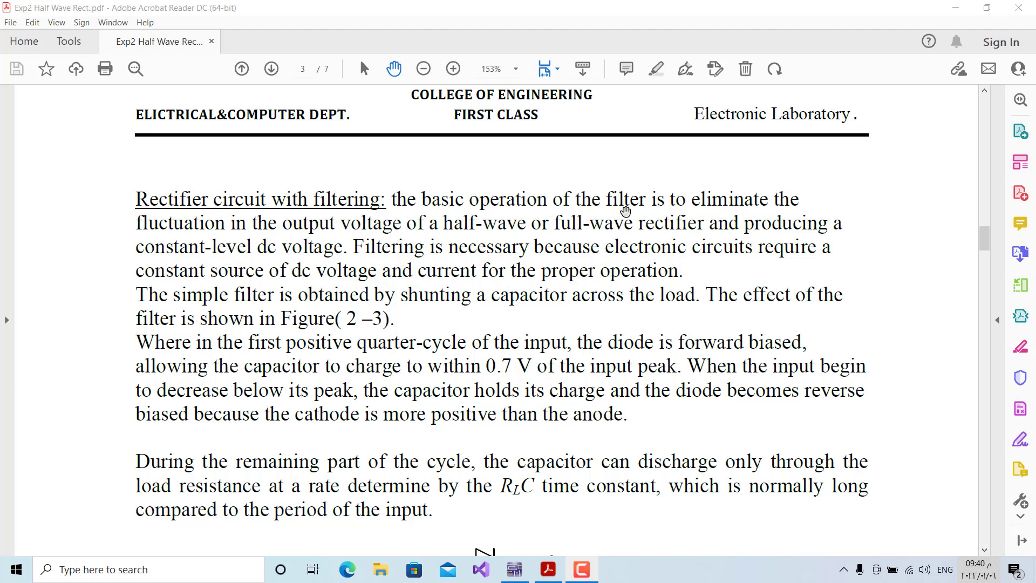
scroll(624, 215, down, 4)
scroll(740, 222, down, 3)
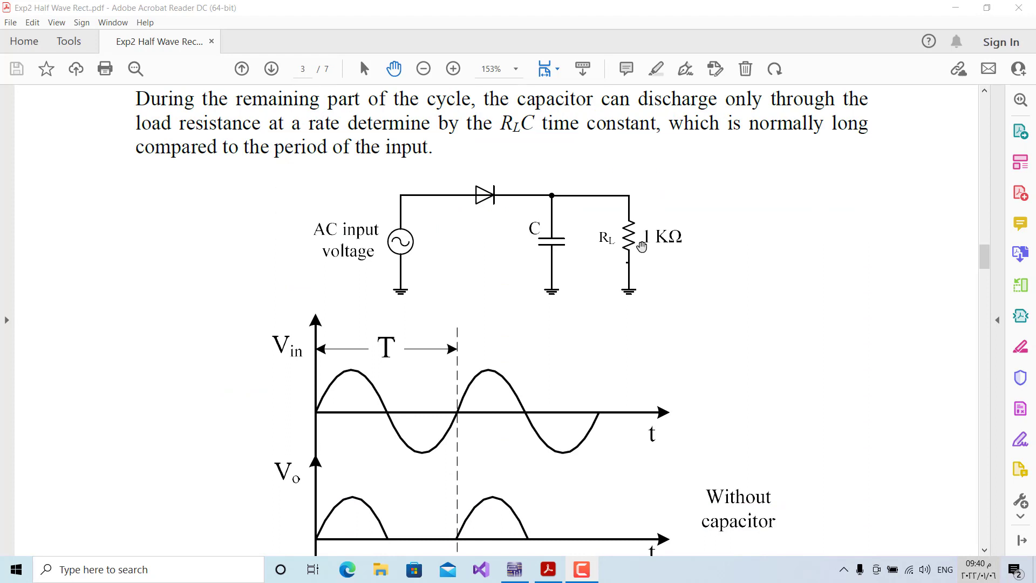
scroll(423, 265, down, 4)
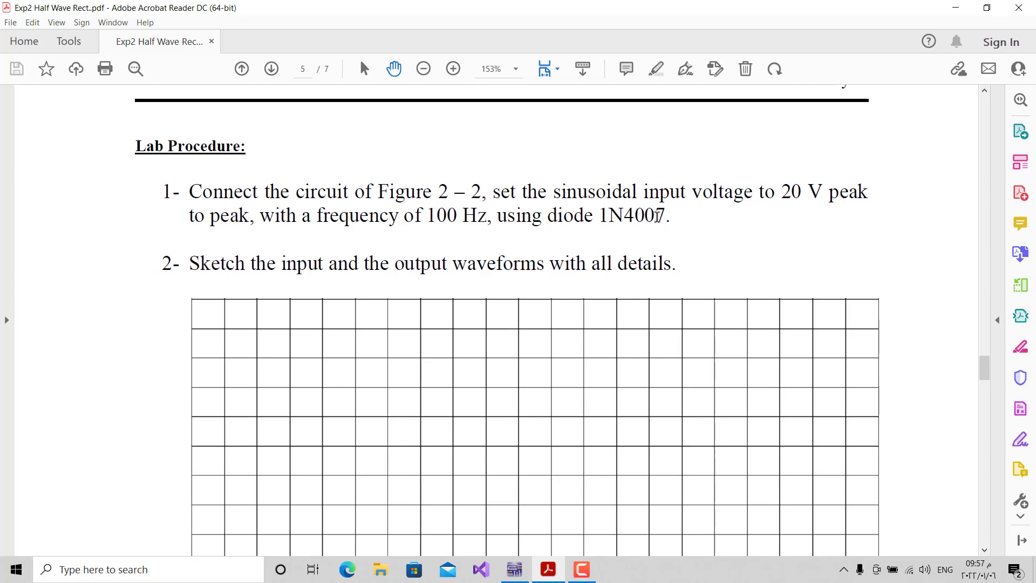
scroll(504, 167, up, 5)
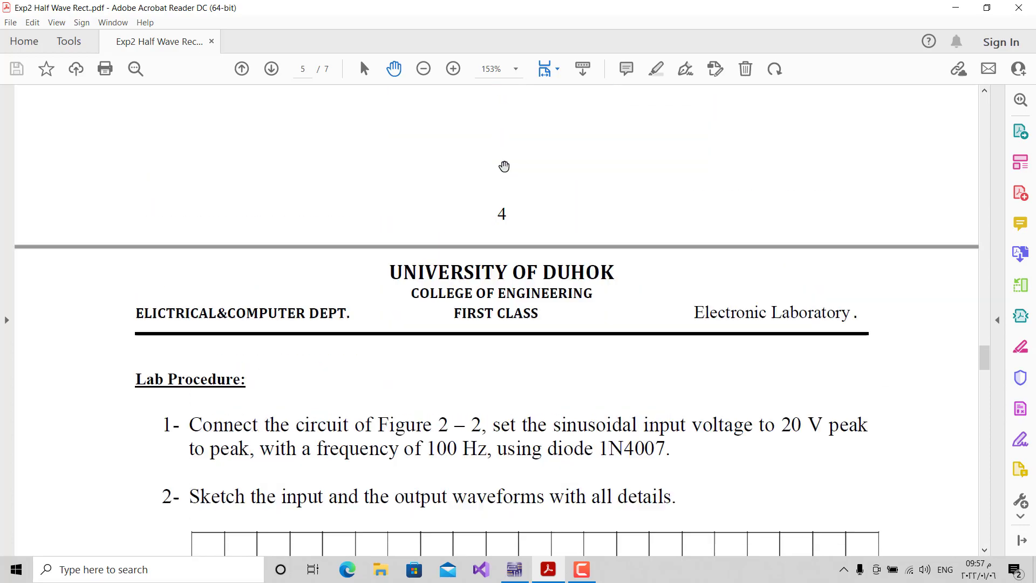
scroll(489, 184, up, 15)
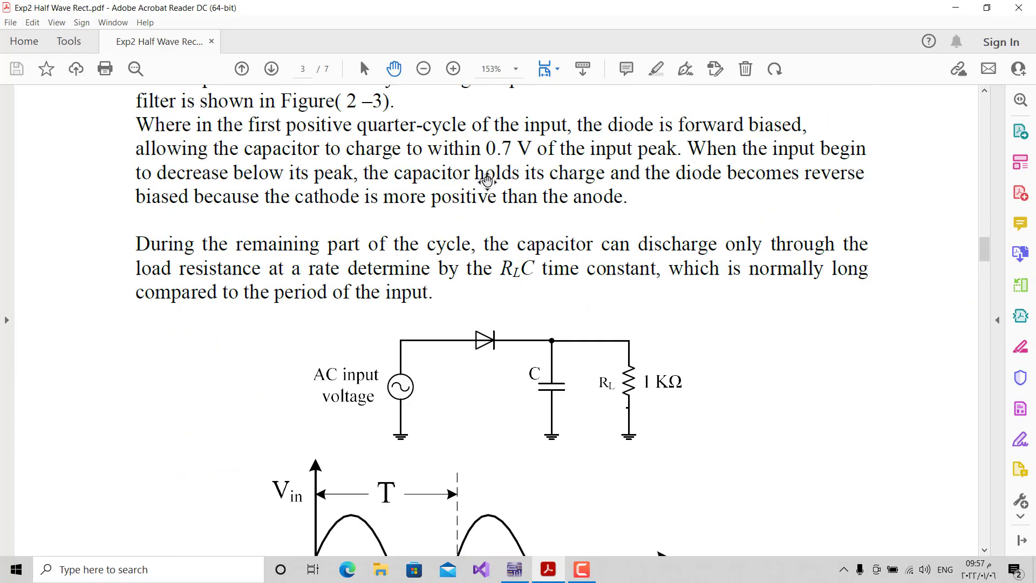
scroll(491, 183, up, 10)
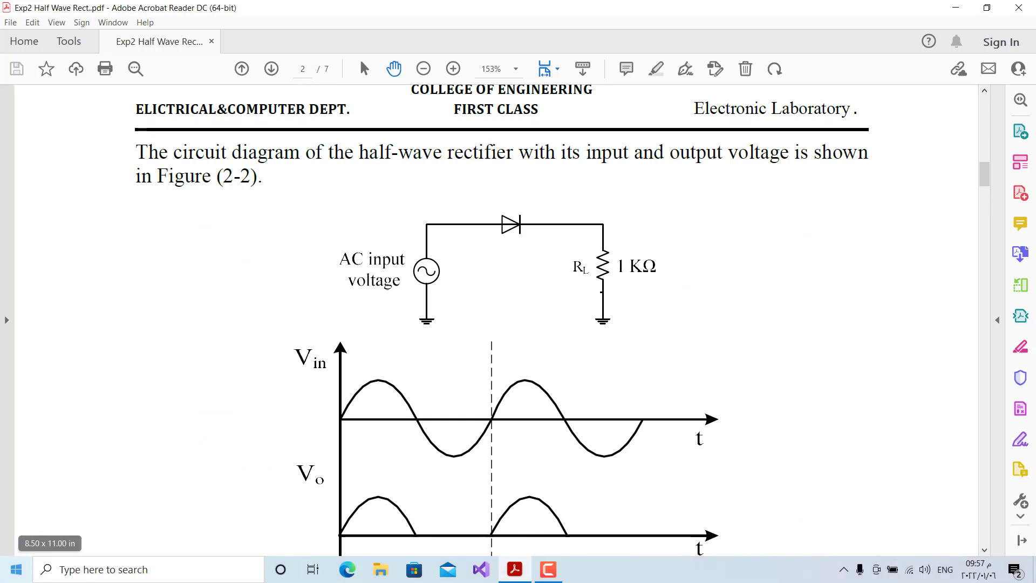
Open Multisim and place a GROUND component from the POWER_SOURCES family in the lower middle of the blank schematic.
click(16, 569)
click(482, 246)
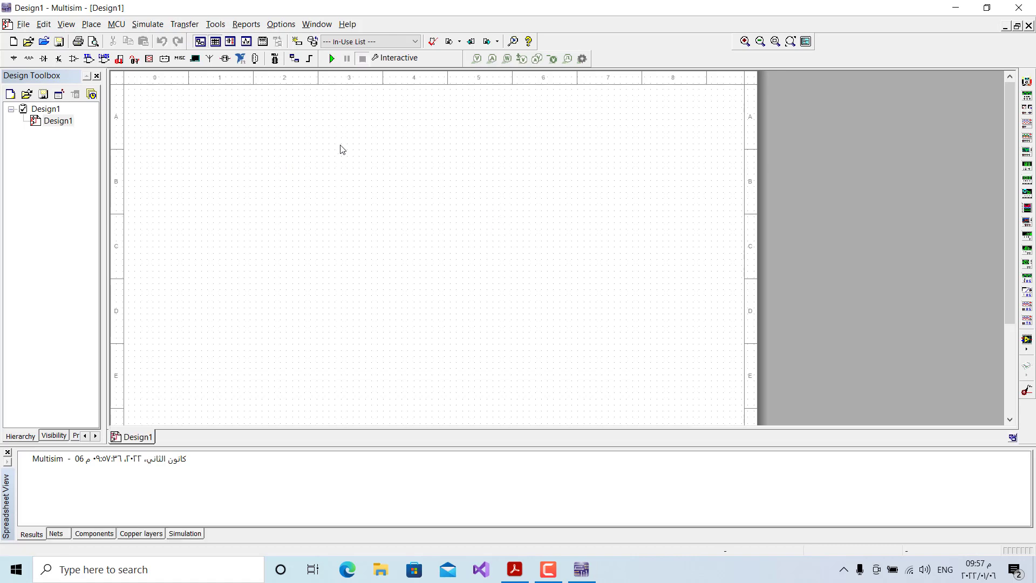
click(13, 58)
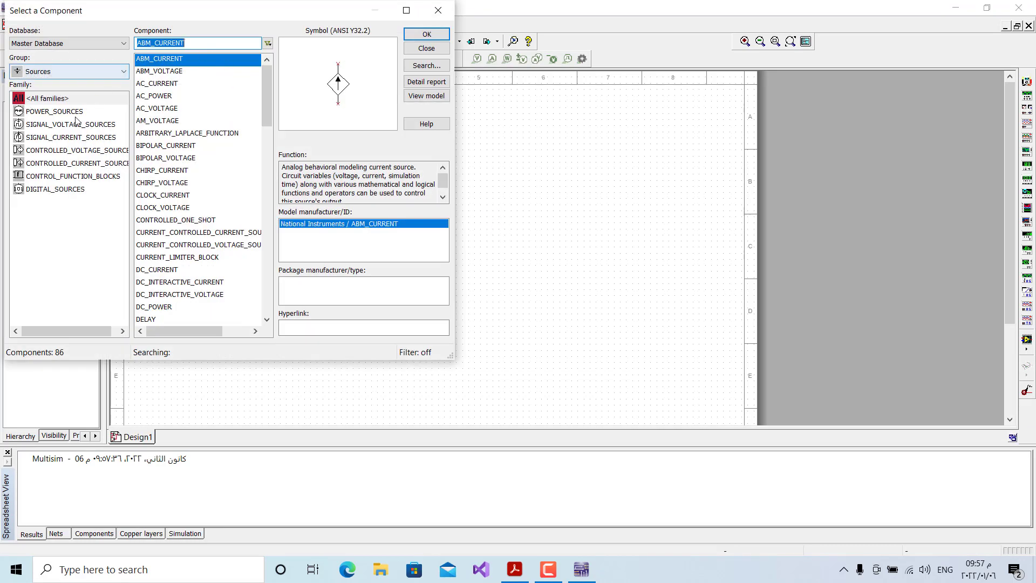
click(44, 113)
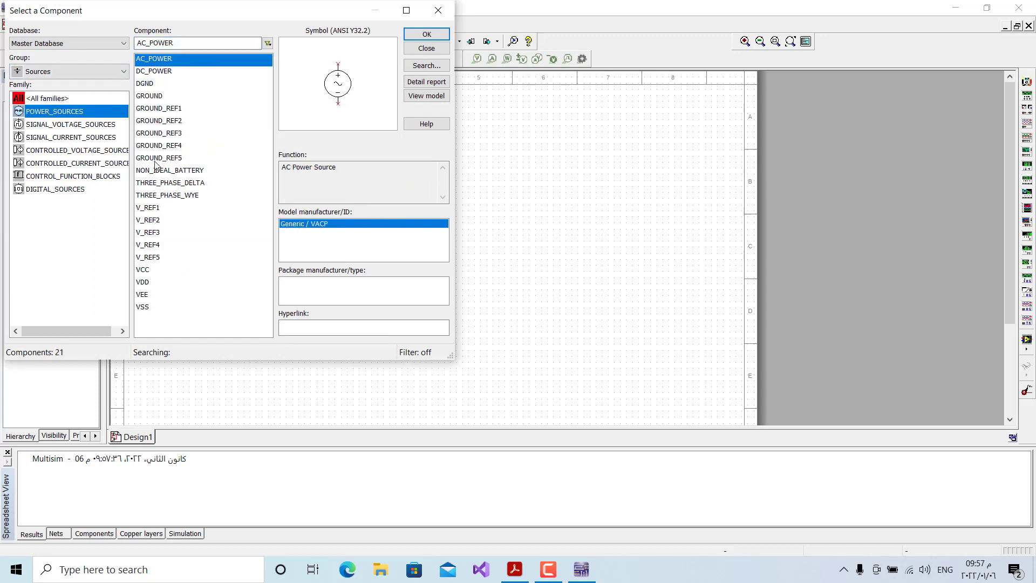
double_click(165, 101)
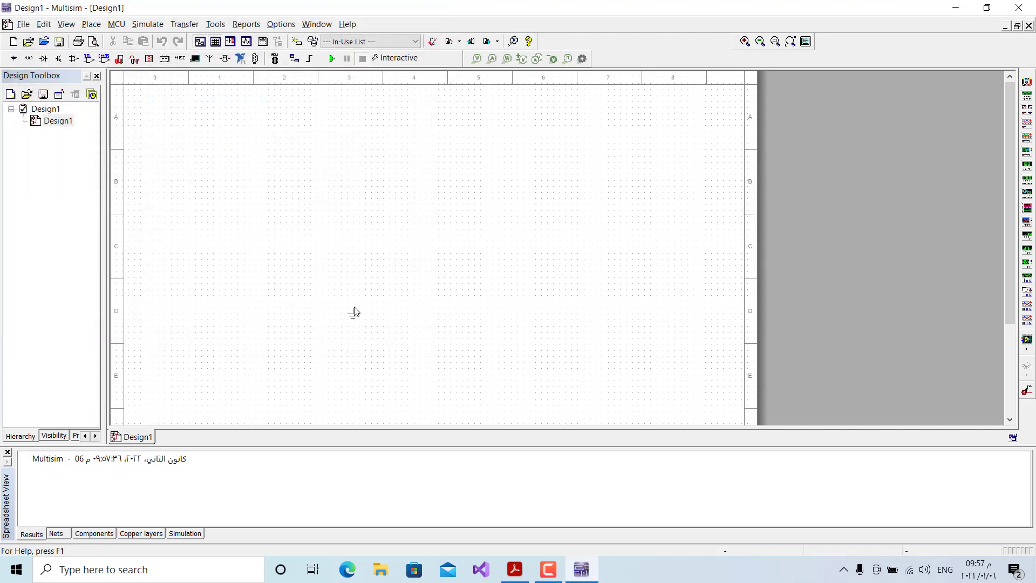
click(354, 312)
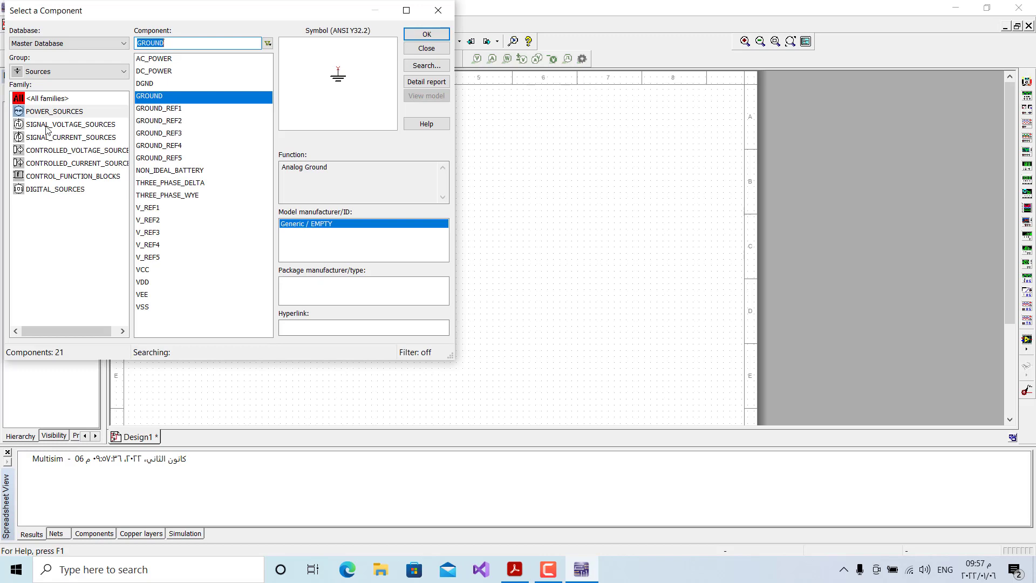
Place an AC_VOLTAGE source from the SIGNAL_VOLTAGE_SOURCES family to the upper left of the ground symbol.
click(48, 125)
double_click(185, 63)
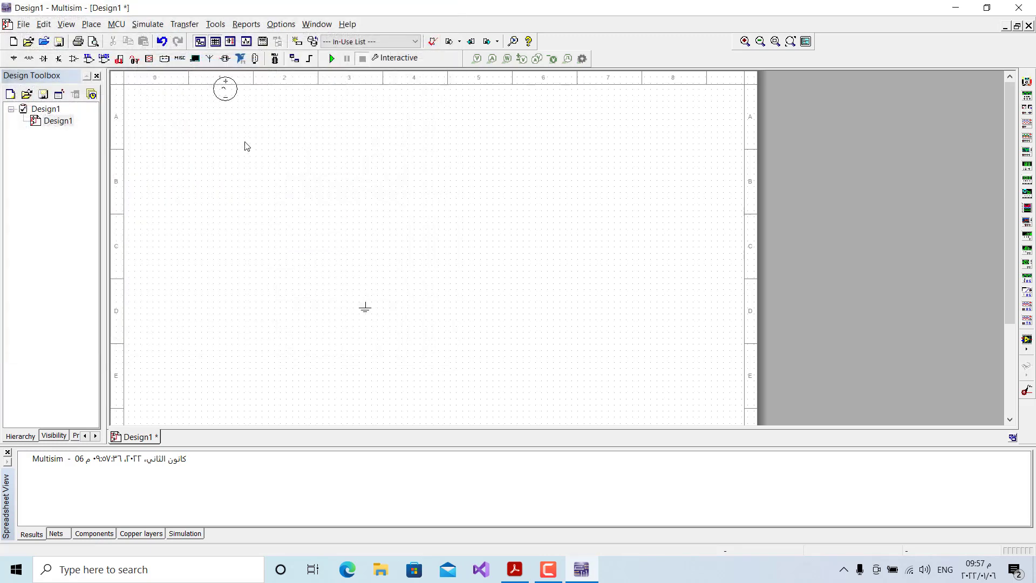
click(206, 242)
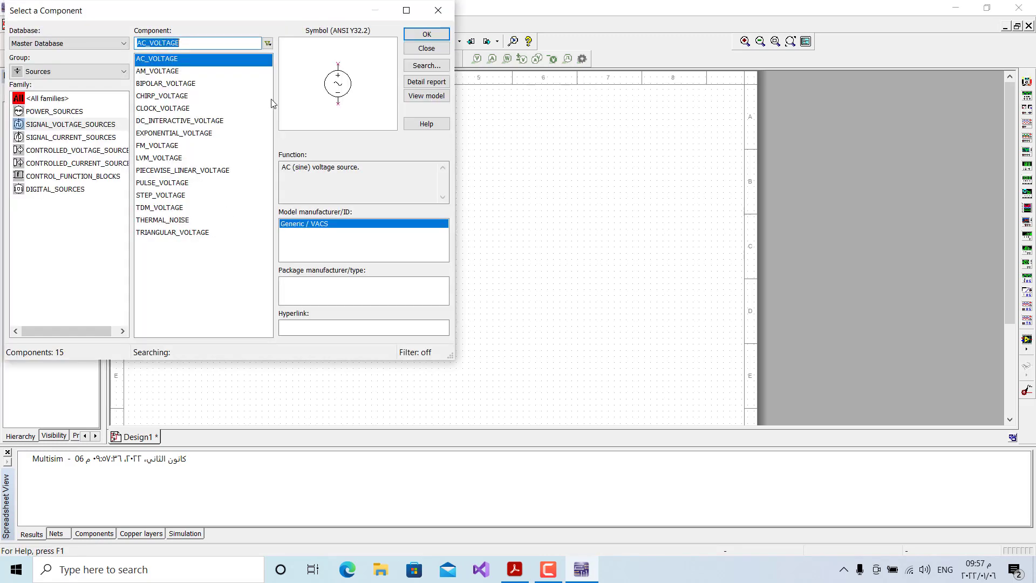
Find the 1N4007 diode in the Diodes group and place it above and to the right of the AC source.
click(50, 72)
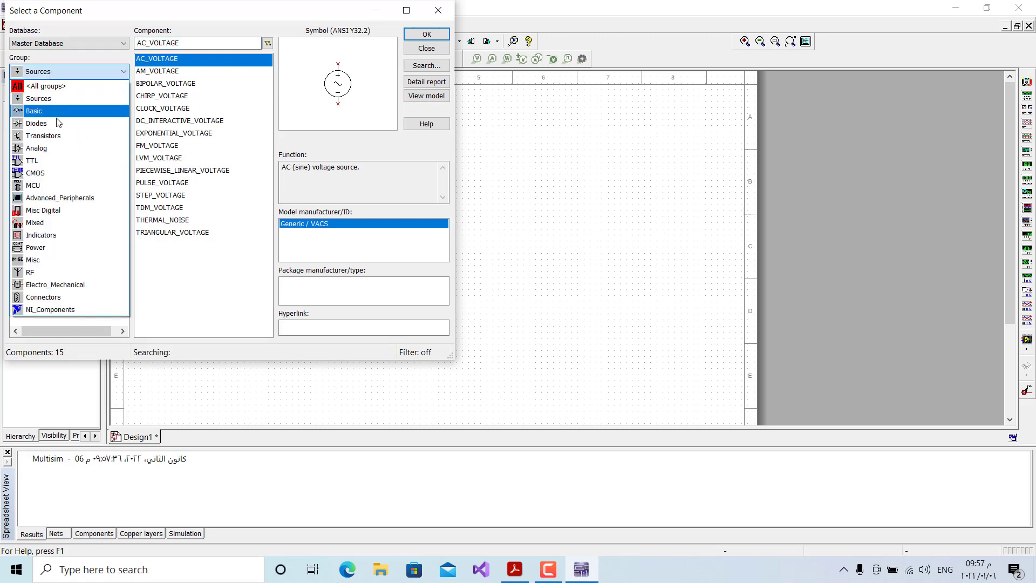
click(99, 121)
drag(163, 43, 135, 42)
text(1)
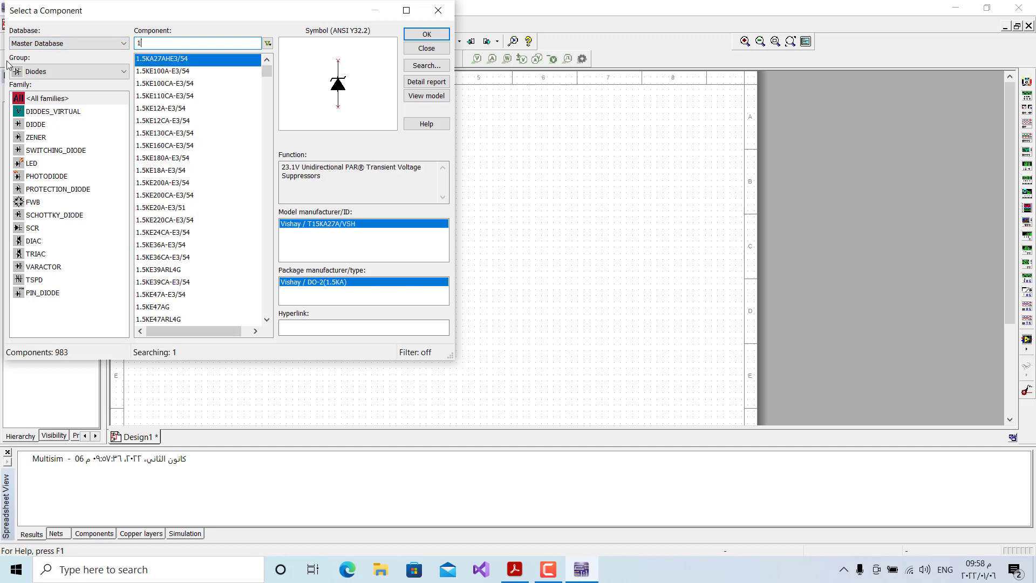
text(n4007)
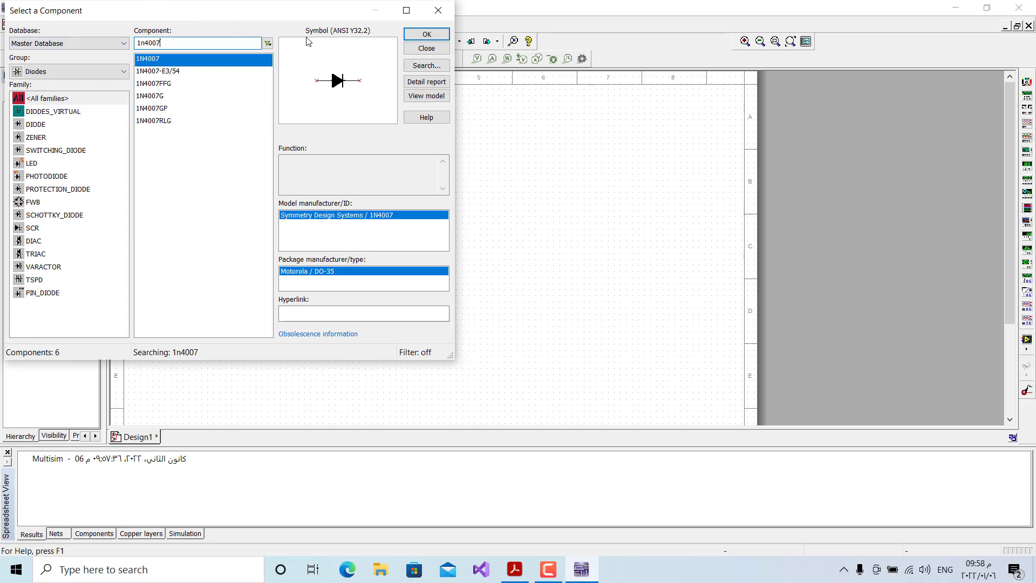
click(415, 34)
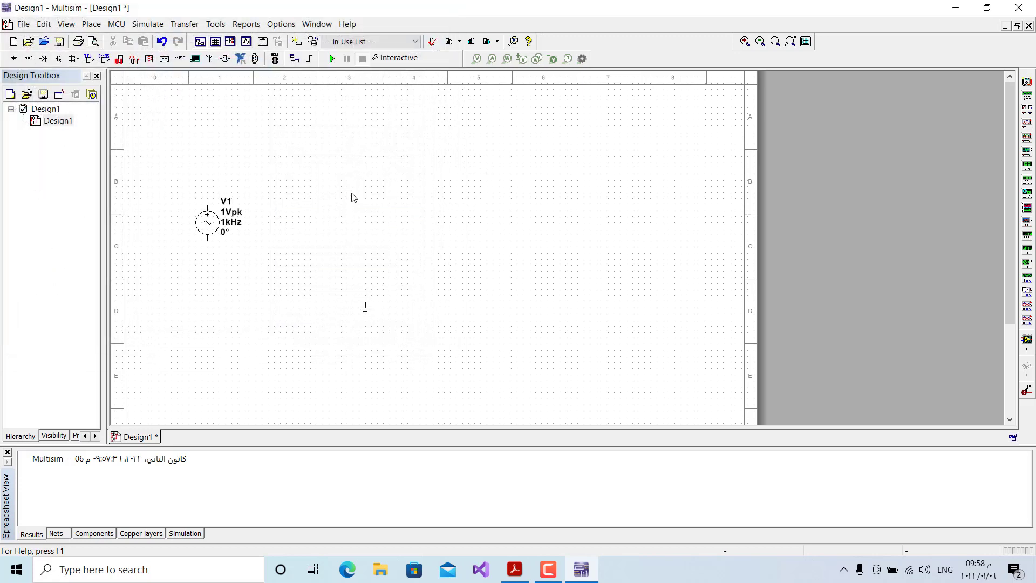
click(270, 151)
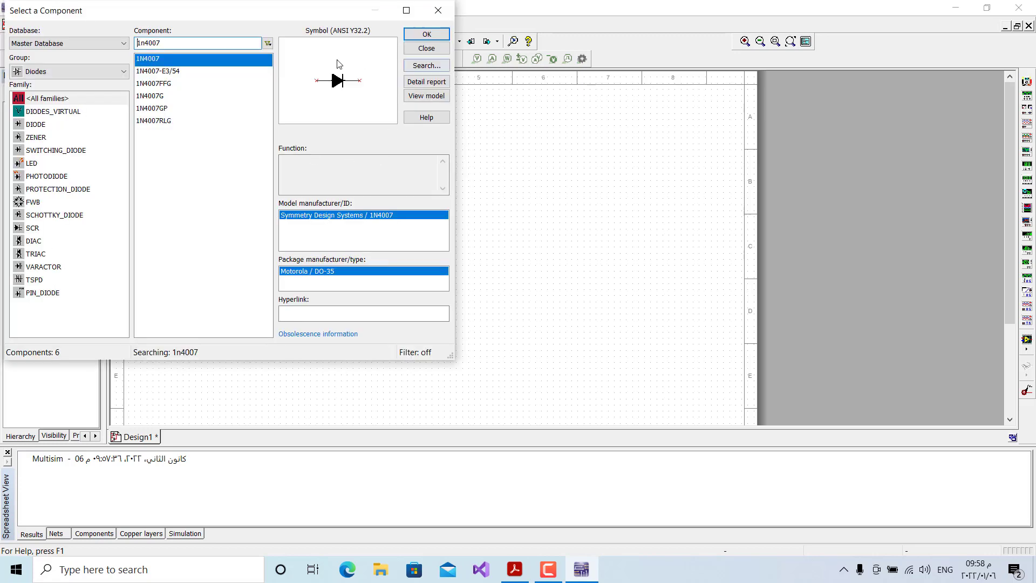
Place a 1k resistor from the Basic group's RESISTOR family to the right of the diode and finish adding components.
click(54, 71)
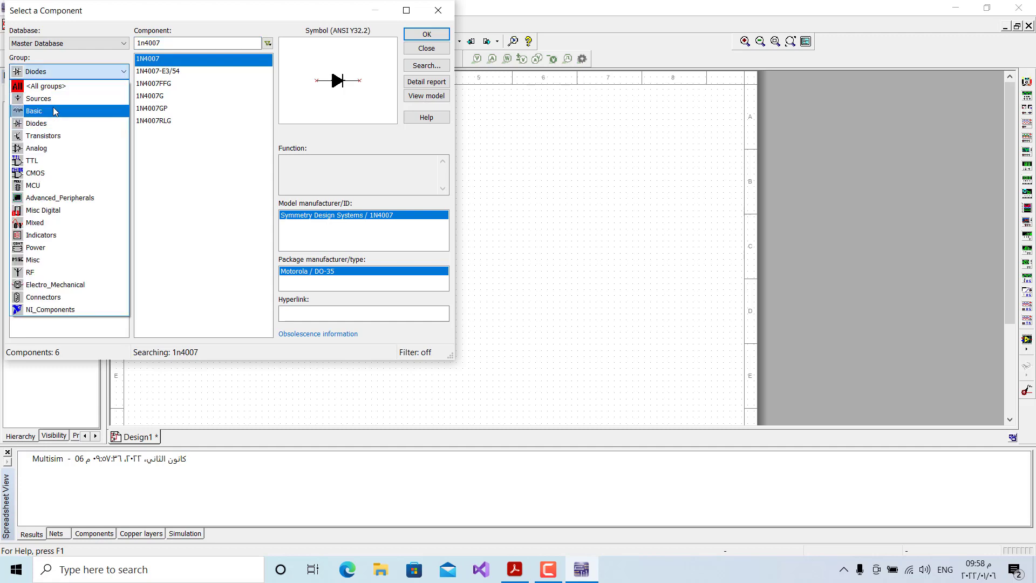
click(53, 107)
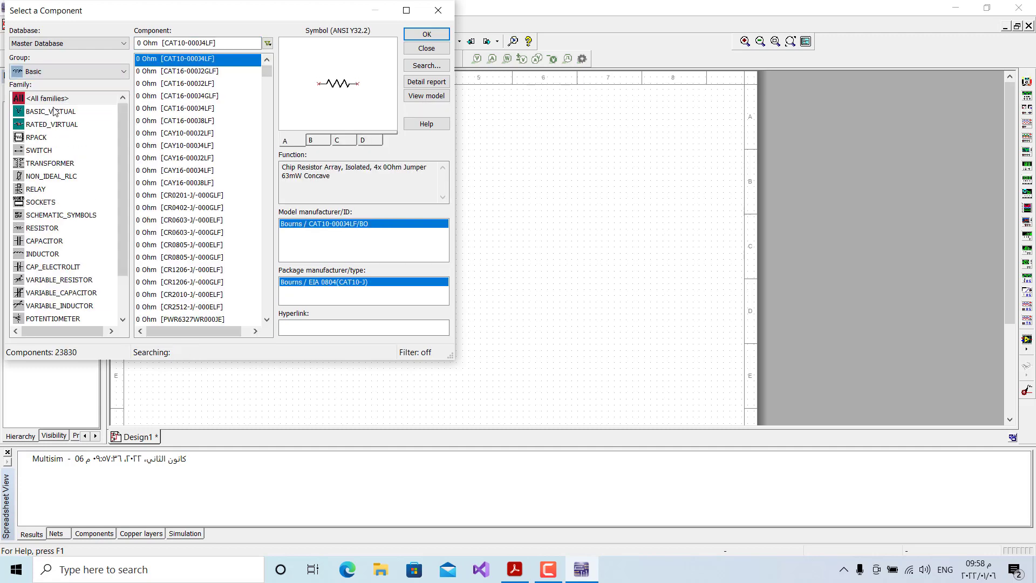
click(42, 227)
click(145, 43)
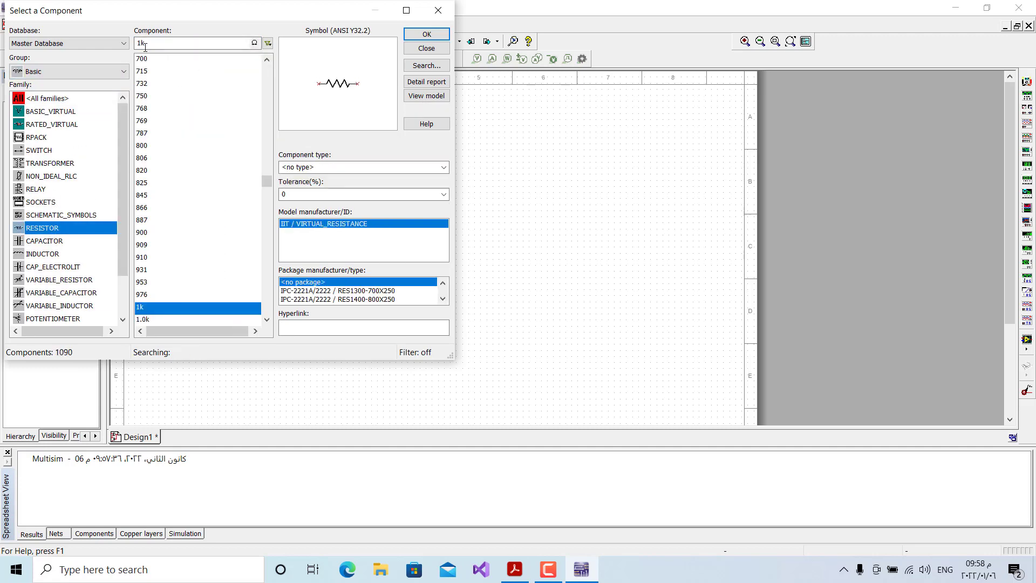
click(426, 33)
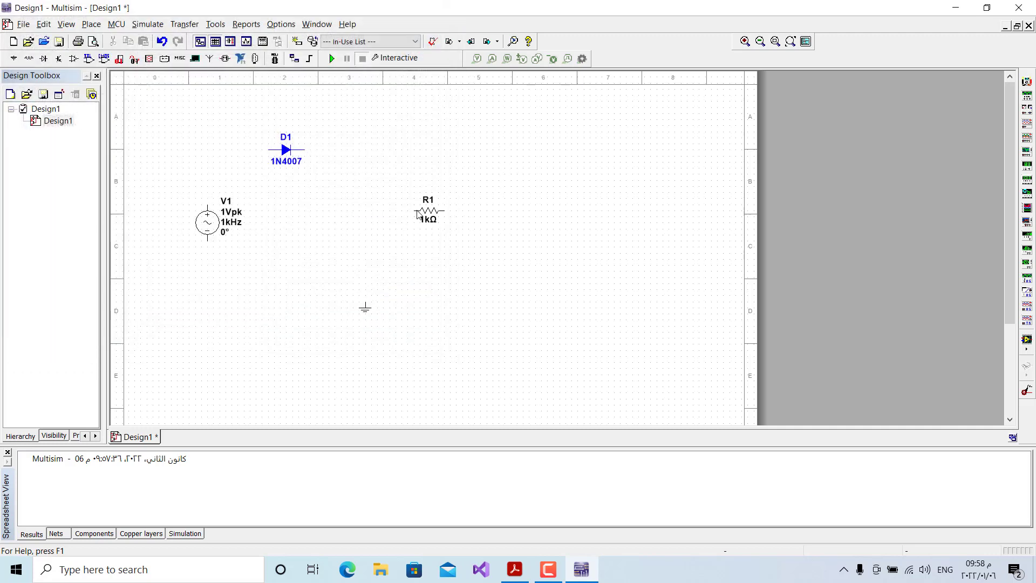
click(426, 49)
Rotate the 1 kΩ resistor 90° clockwise so it stands vertically.
right_click(433, 217)
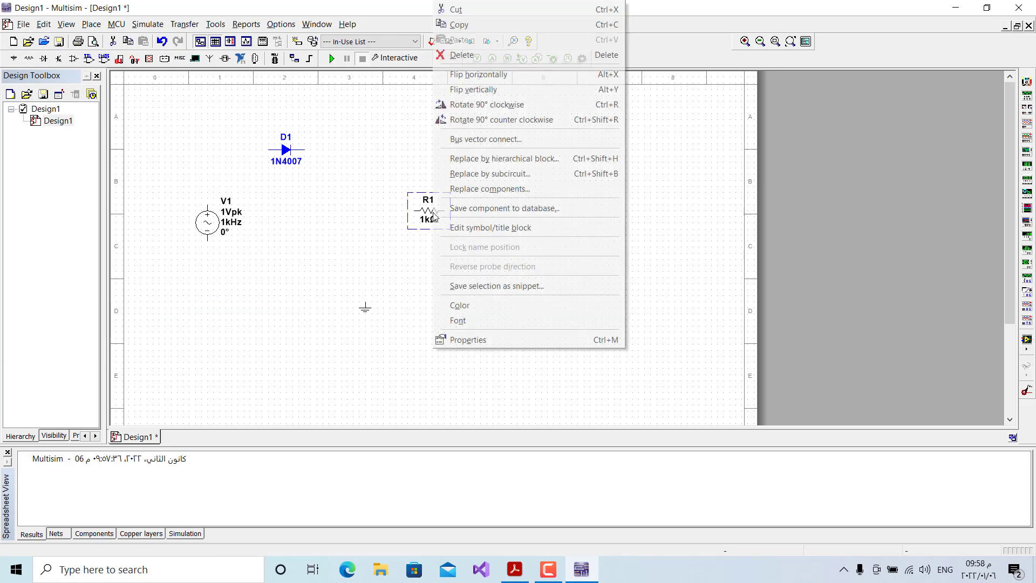
click(484, 110)
click(432, 184)
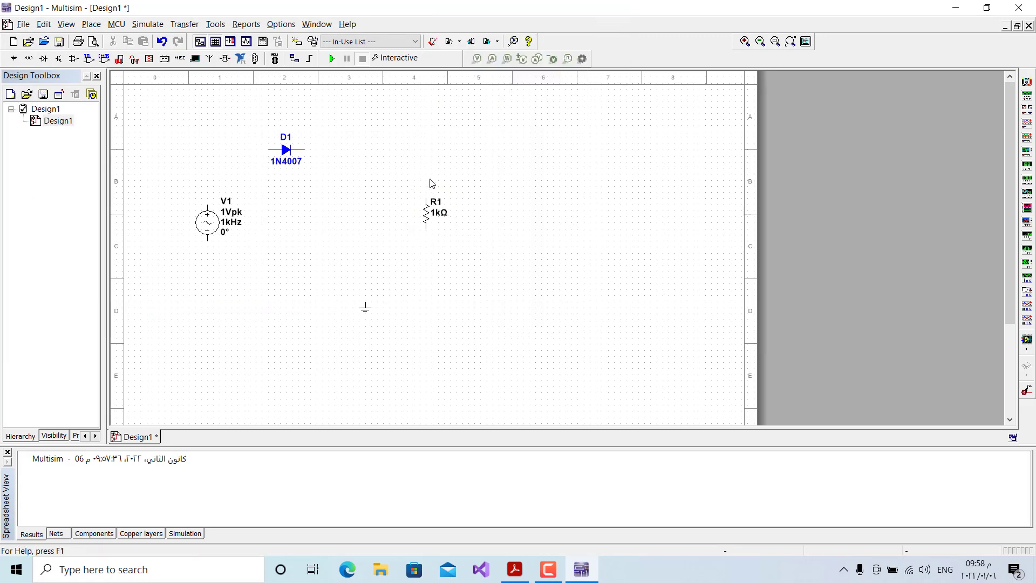
Wire the diode between the AC source's positive terminal and the resistor's upper end, and join the source's negative terminal to the resistor's lower end.
click(424, 194)
click(306, 149)
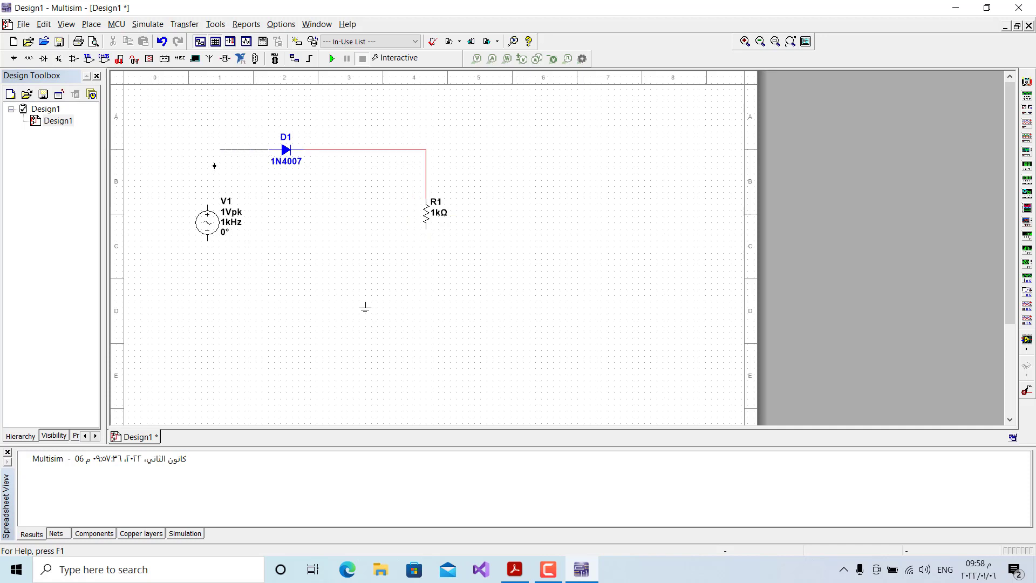
click(207, 204)
click(207, 242)
Set the AC source's peak voltage to 10 V and its frequency to 100 Hz.
double_click(214, 228)
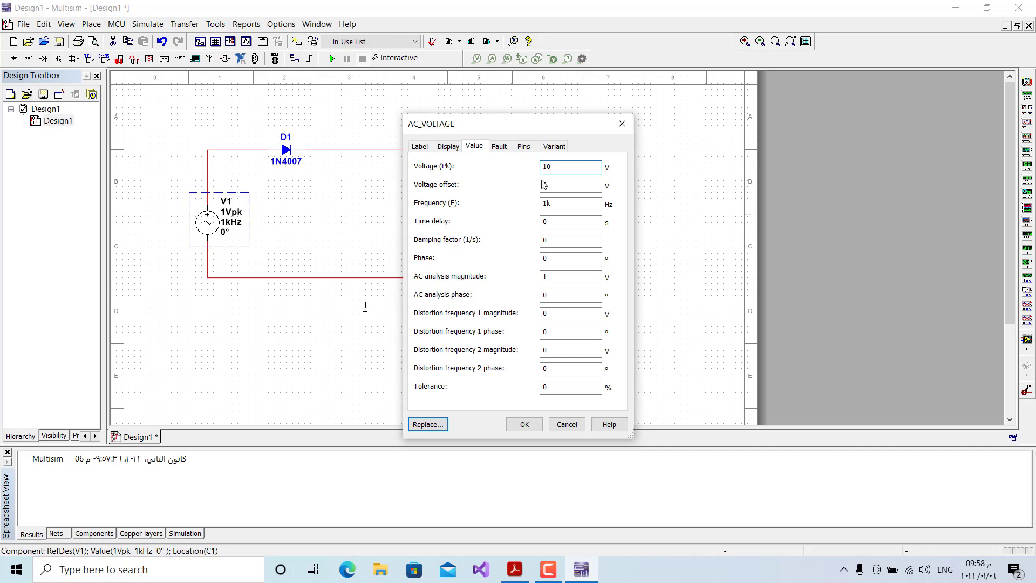
double_click(560, 204)
click(526, 426)
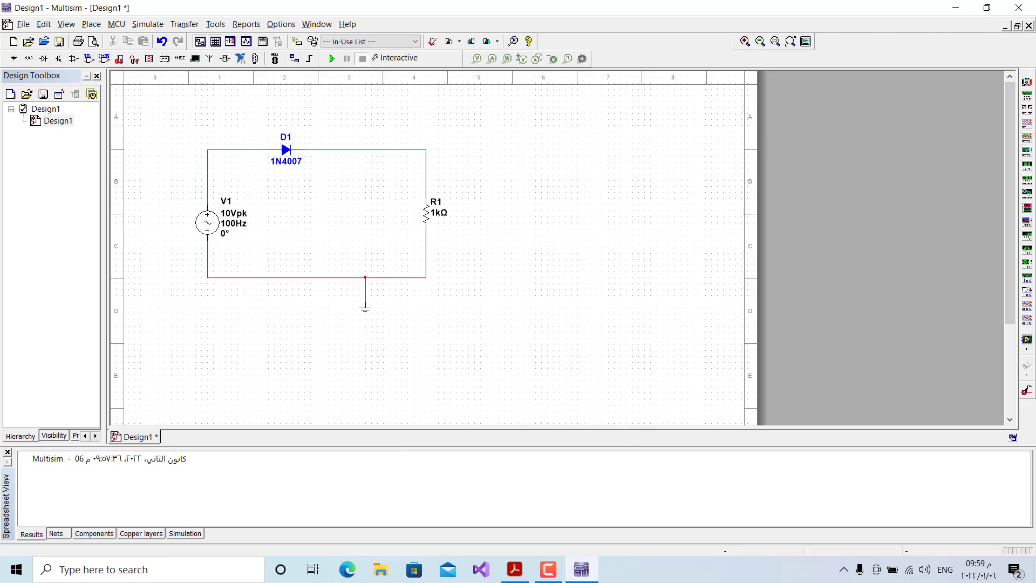
Place an oscilloscope to the right of the circuit and wire its channel A between the diode's input node and the grounded bottom wire.
click(1027, 125)
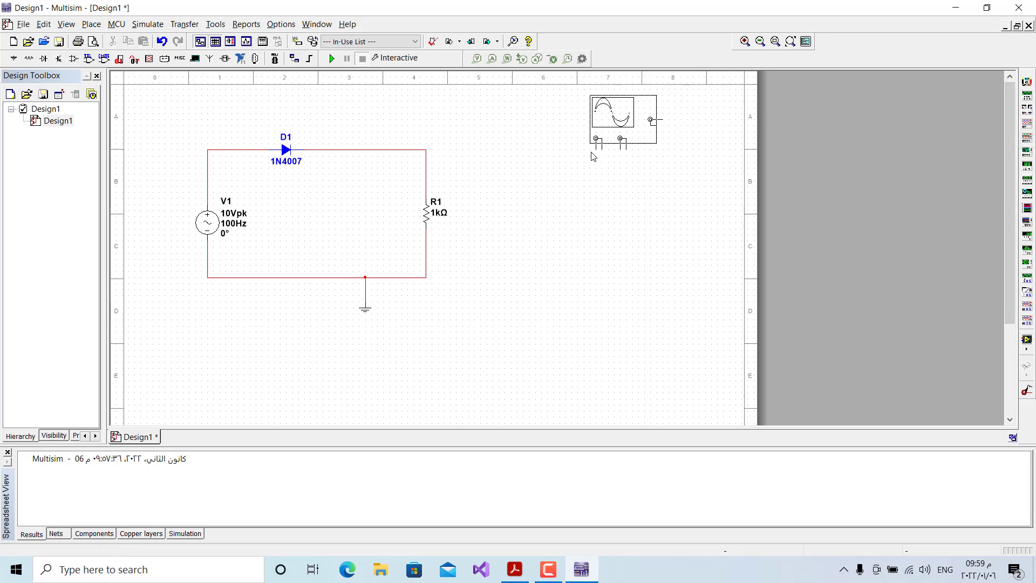
click(571, 163)
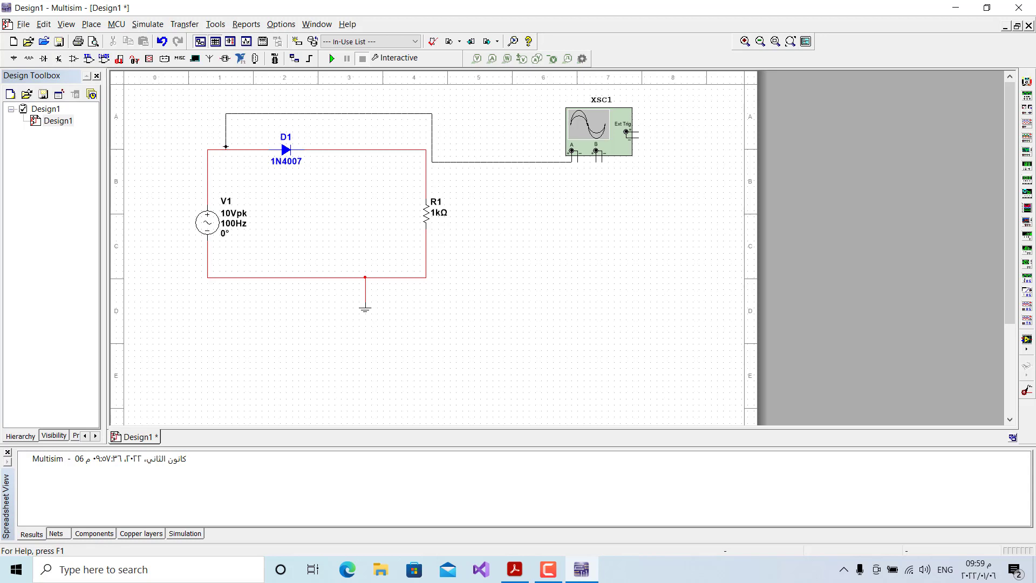
click(225, 146)
click(425, 278)
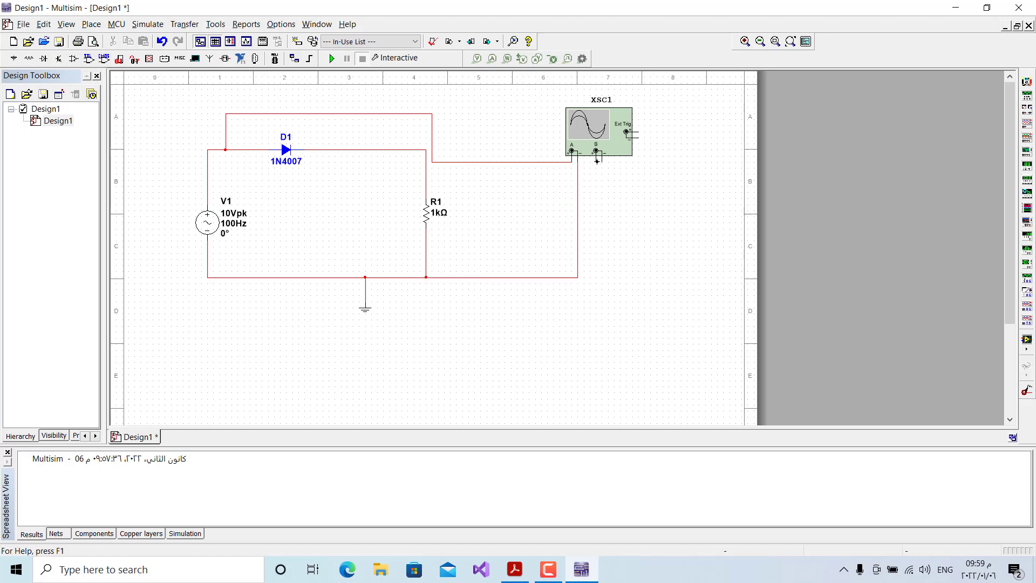
Wire oscilloscope channel B across the 1 kΩ resistor and run the simulation with the oscilloscope display open.
click(427, 180)
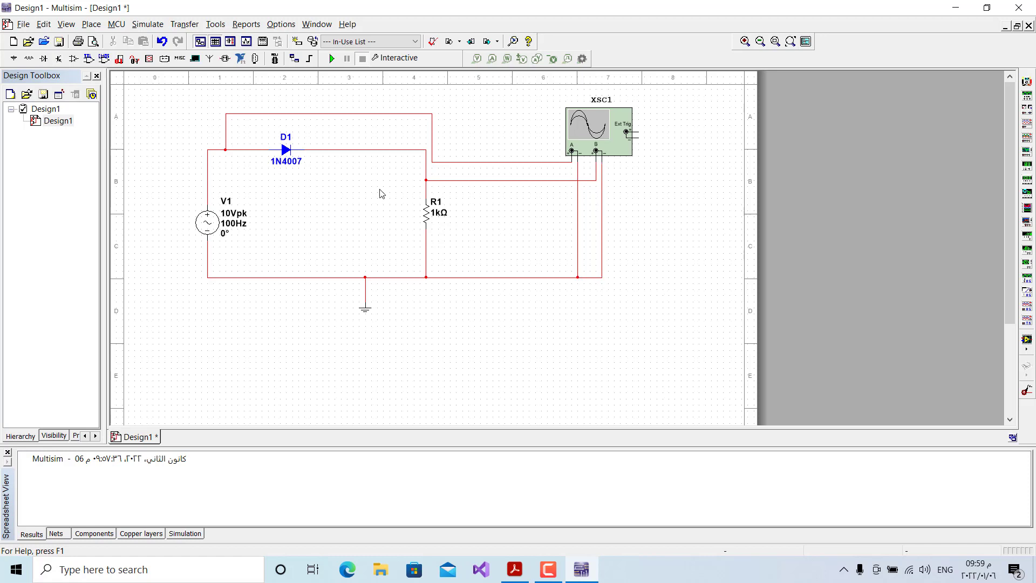
click(333, 58)
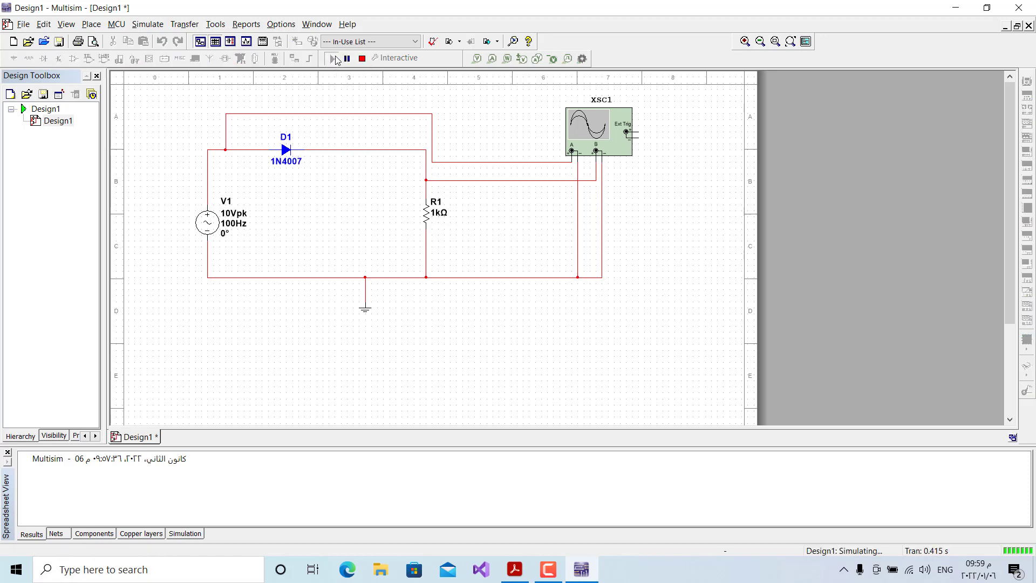
double_click(584, 125)
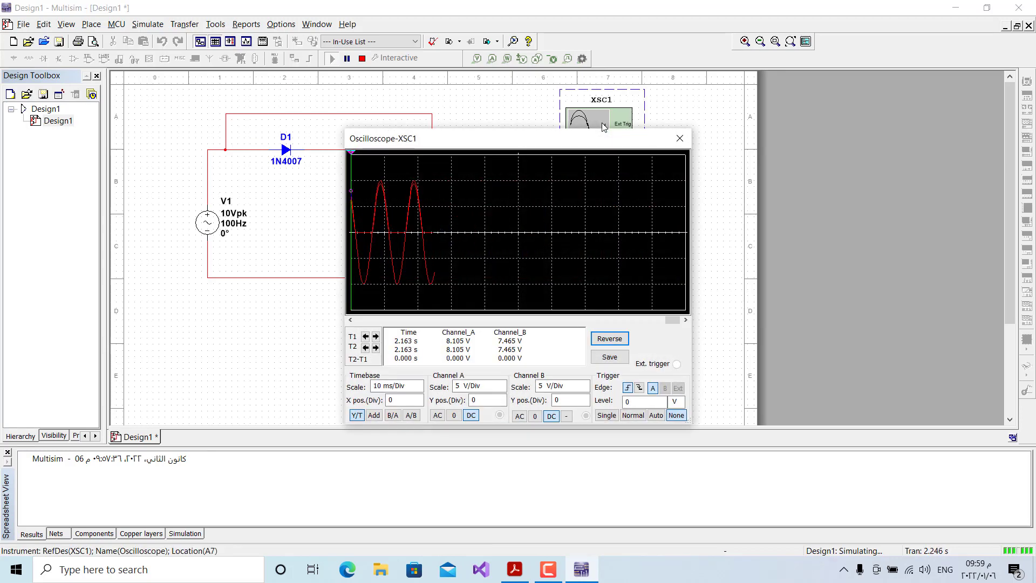
Give the oscilloscope a white display background, Normal triggering and a timebase of 2 ms/Div.
click(622, 340)
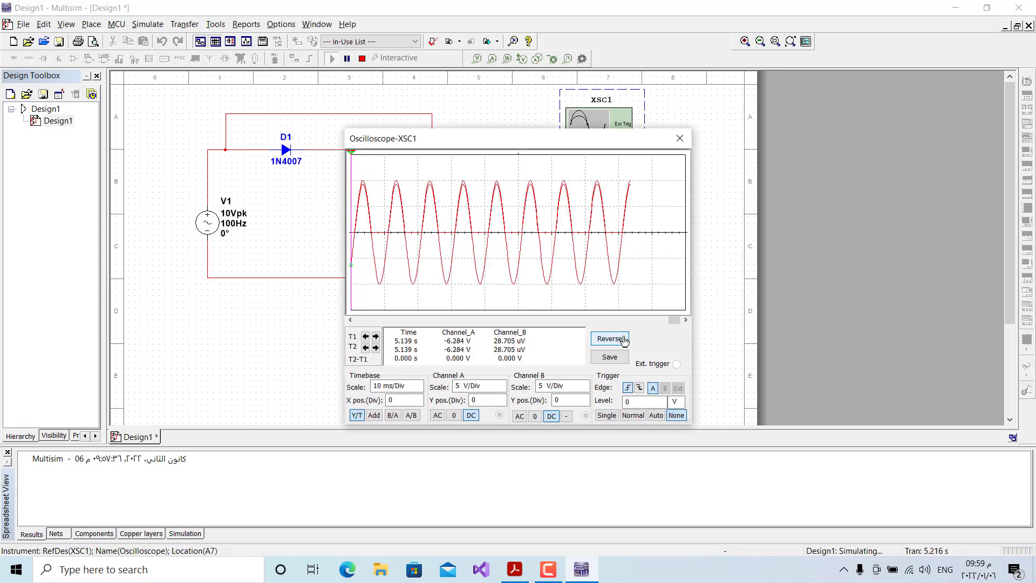
click(637, 416)
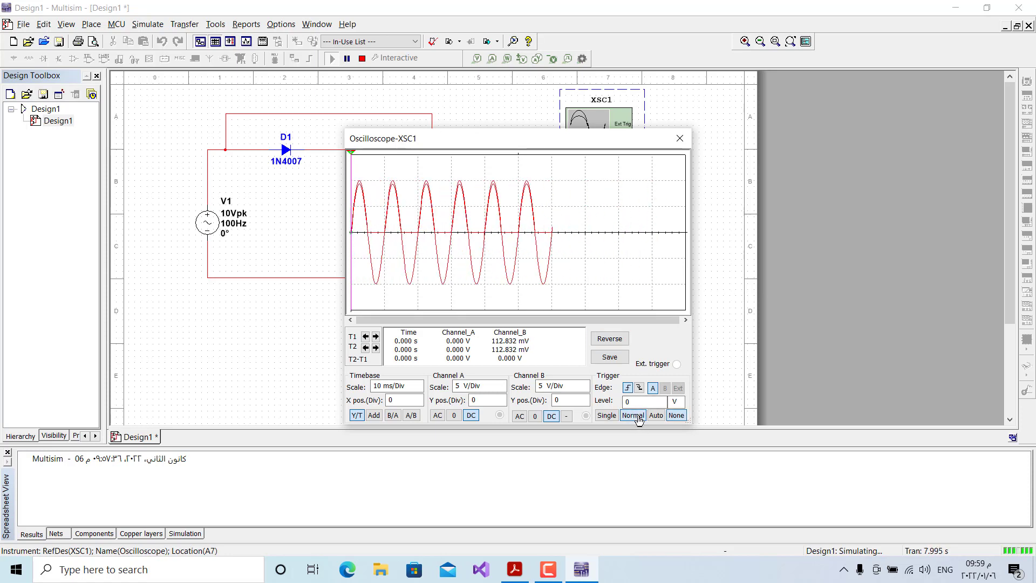
click(419, 394)
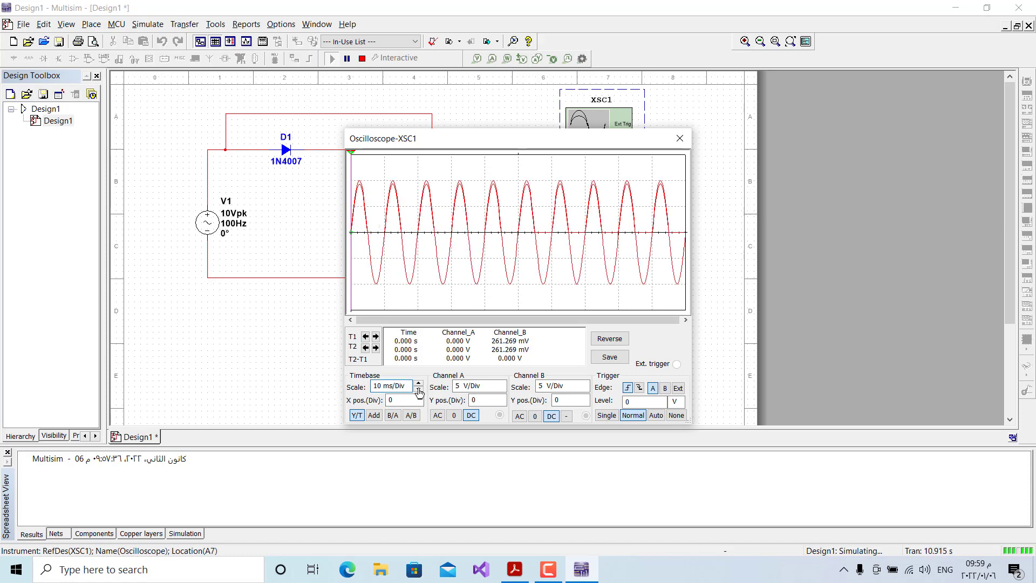
click(419, 390)
click(419, 390)
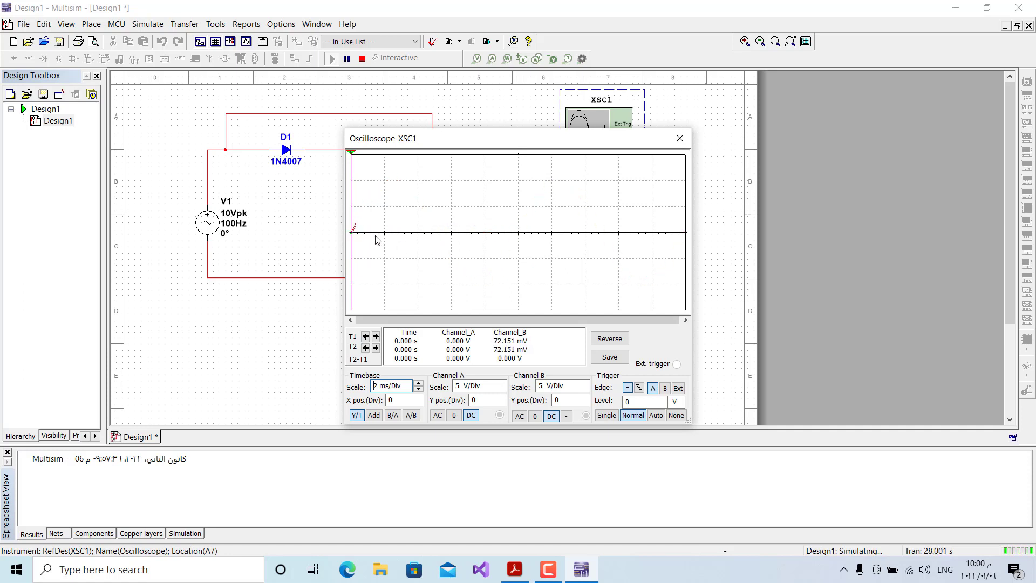
View the input alone by grounding channel B, and the rectified output alone by grounding channel A and setting channel B to DC.
click(535, 416)
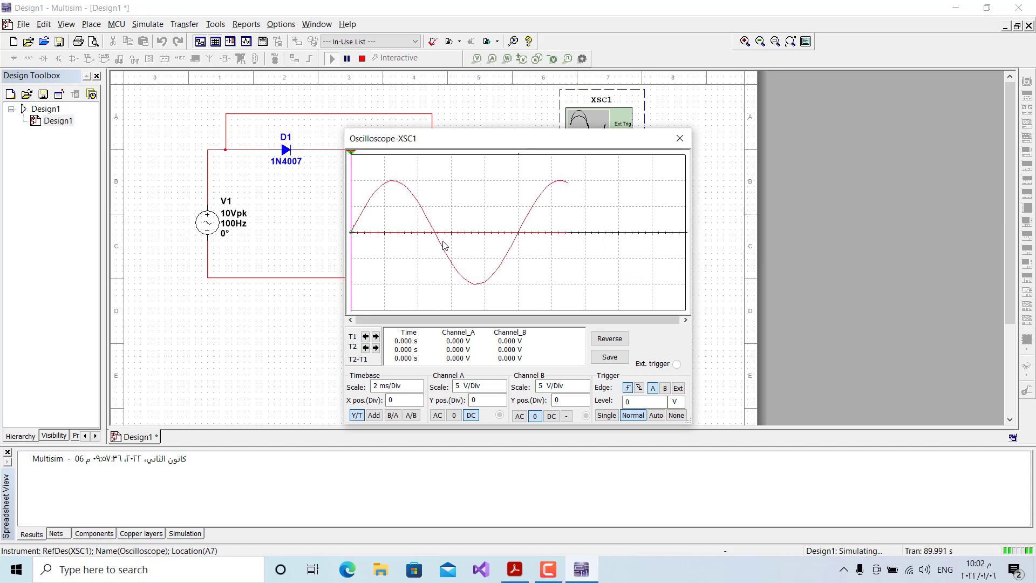
click(453, 416)
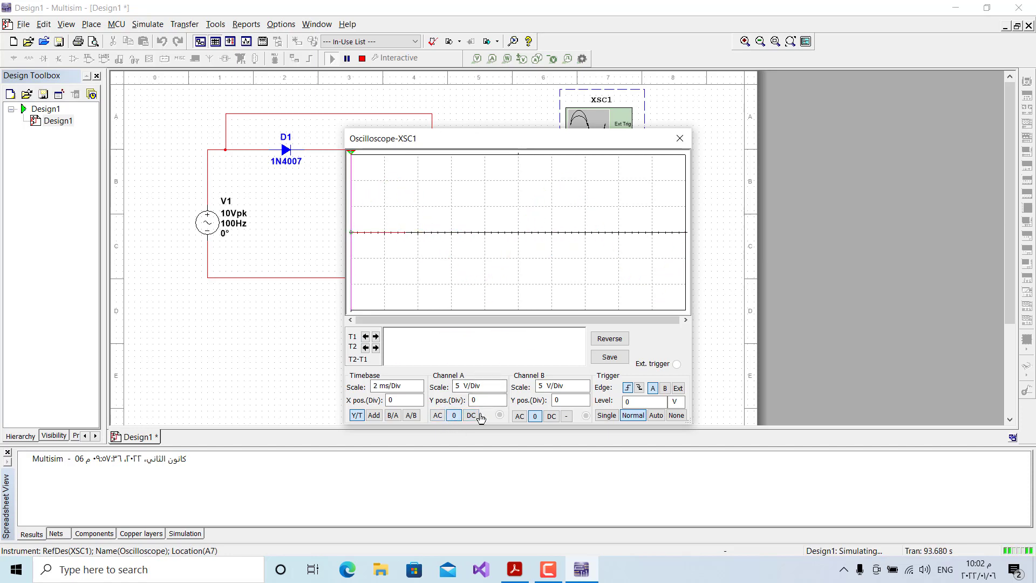
click(551, 416)
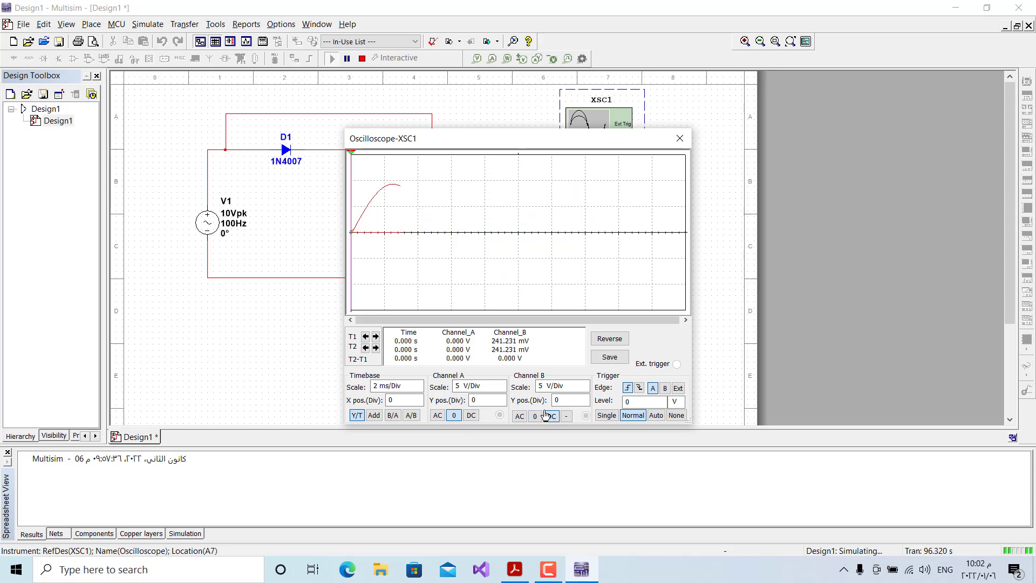
drag(356, 234, 552, 218)
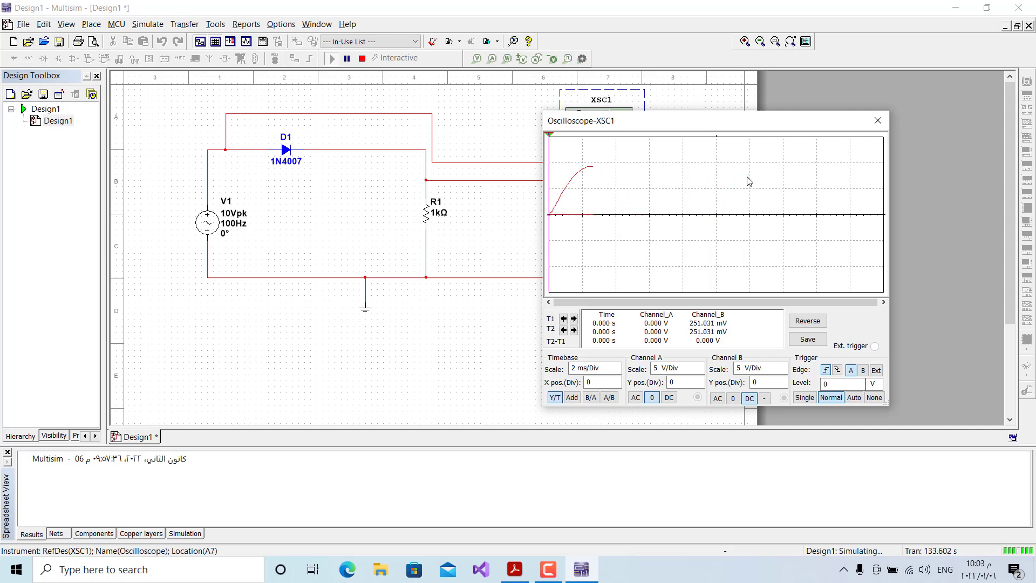
Switch to Exp2 Half Wave Rect.pdf in Acrobat Reader, read the lab procedure up to the table of values to record, and return to Multisim.
click(515, 569)
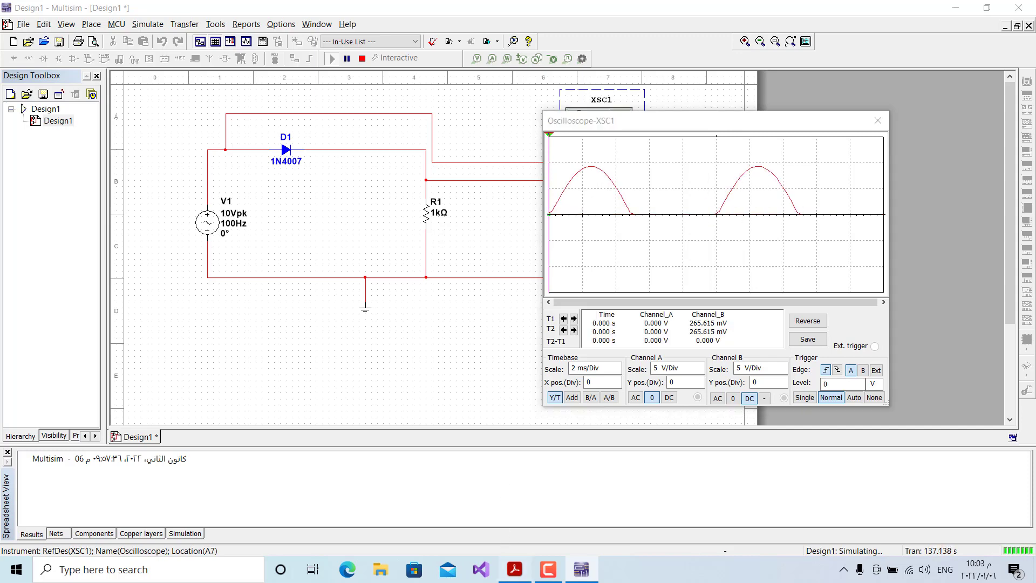
scroll(682, 245, down, 15)
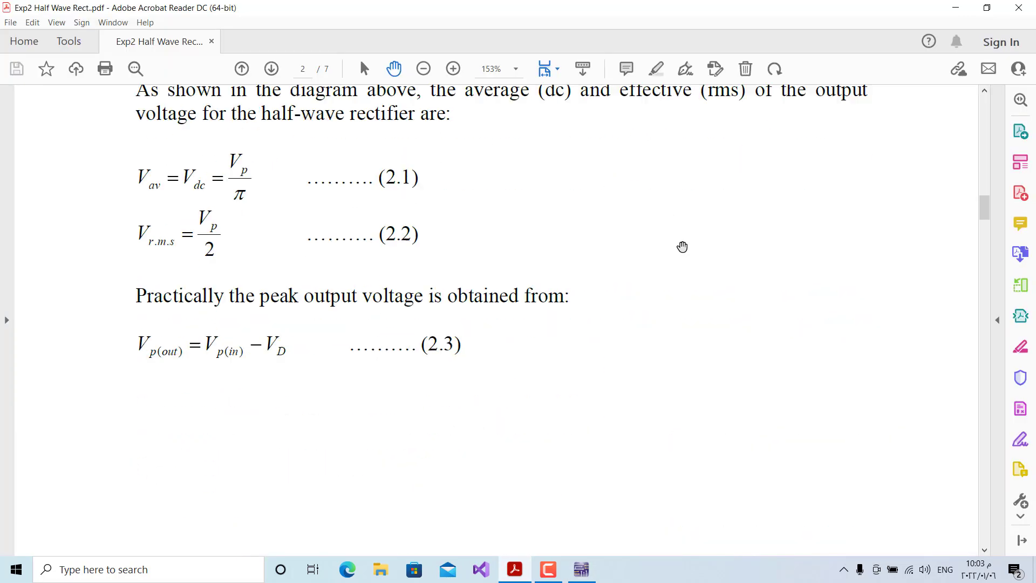
scroll(664, 243, down, 15)
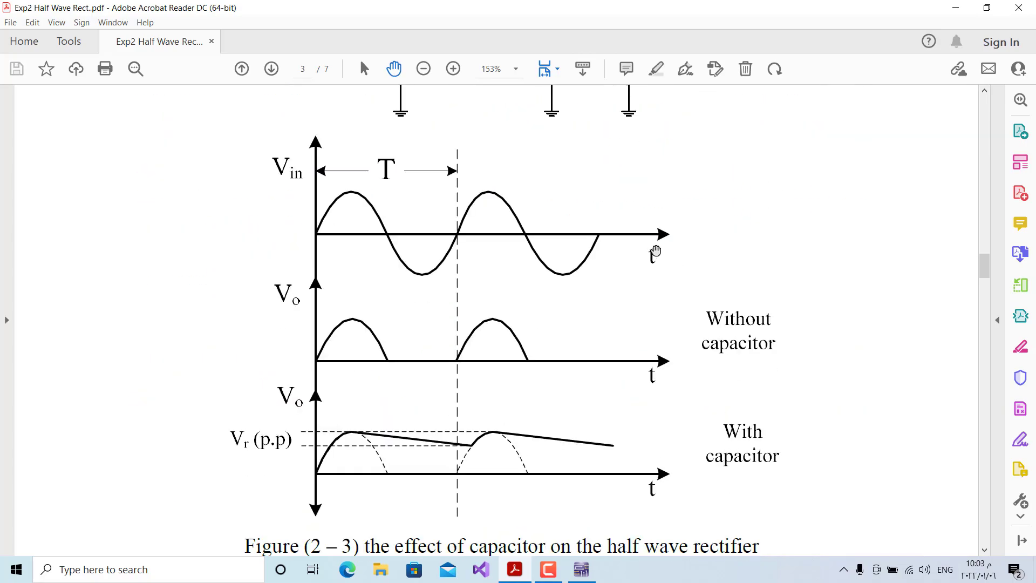
scroll(685, 287, down, 5)
scroll(687, 280, down, 10)
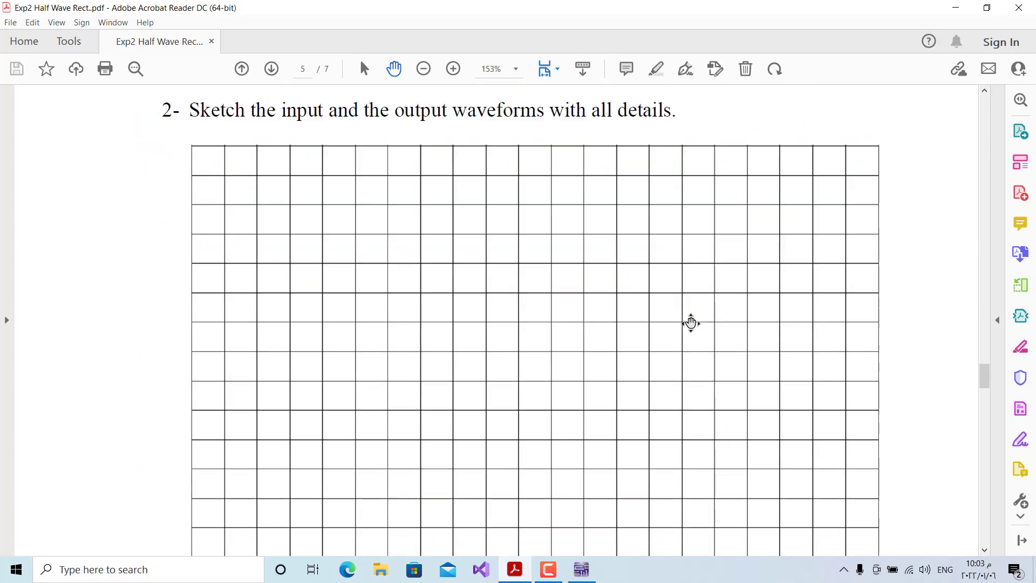
scroll(683, 268, up, 10)
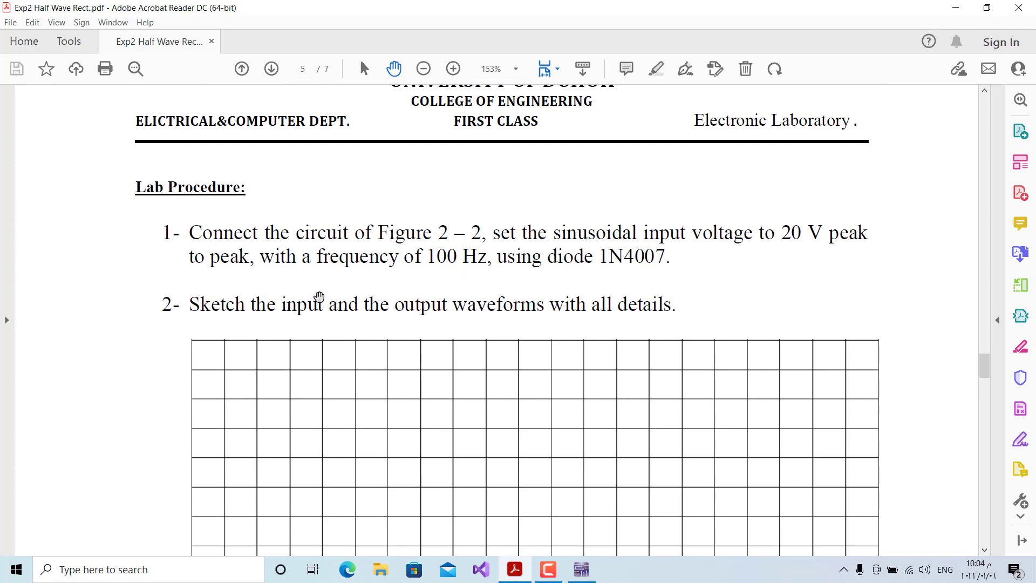
scroll(333, 363, down, 3)
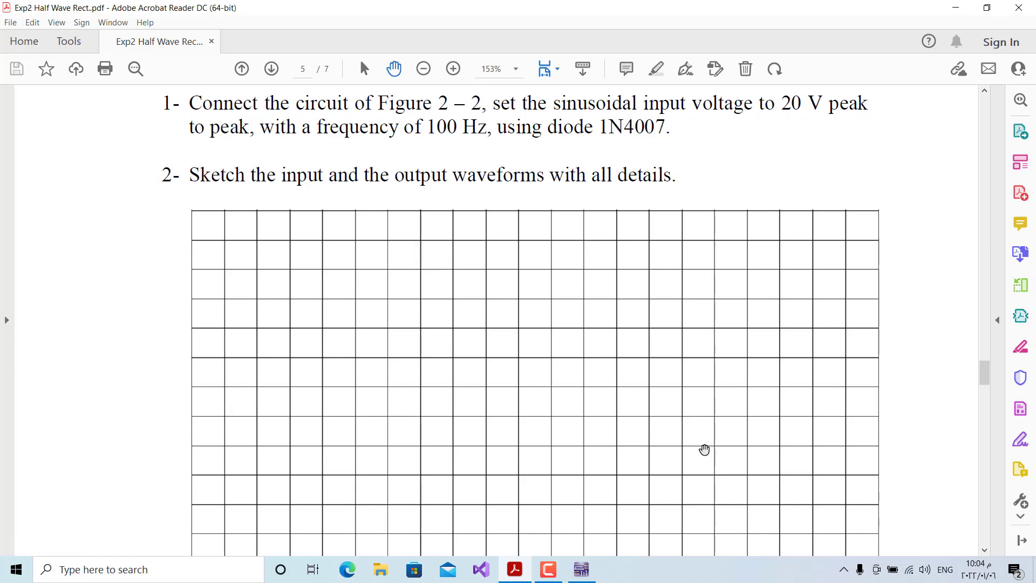
scroll(782, 439, down, 10)
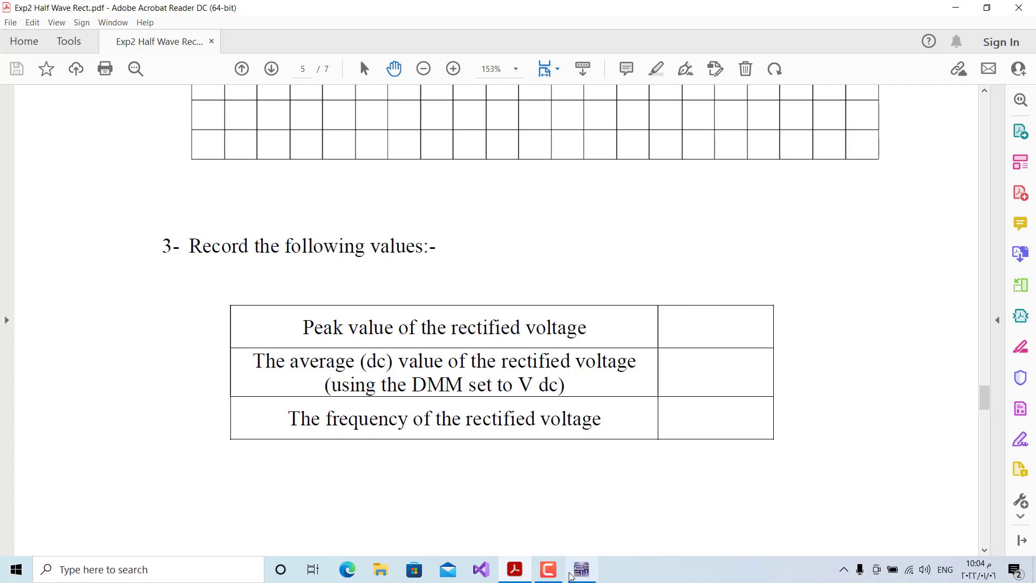
click(581, 569)
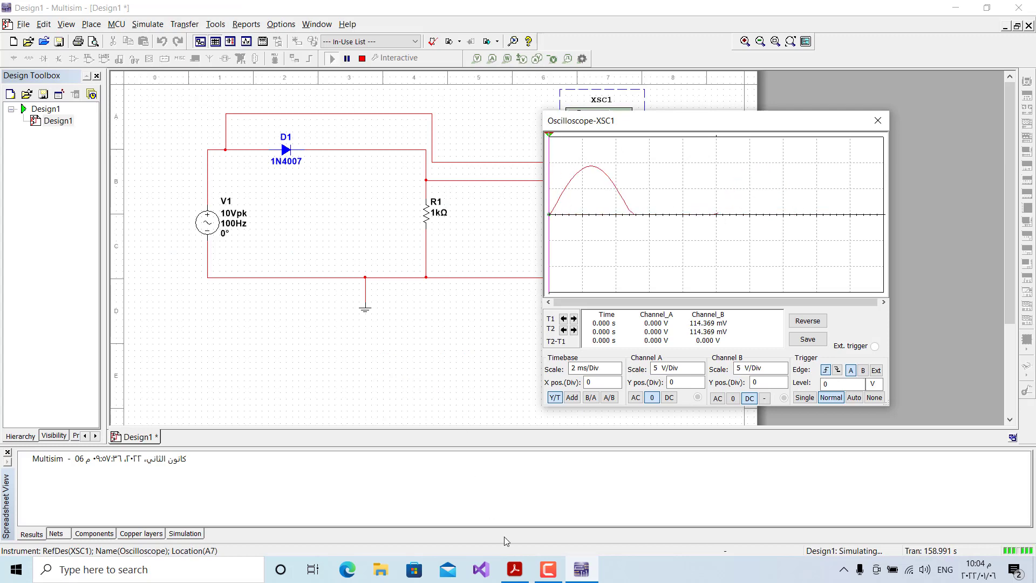
click(514, 569)
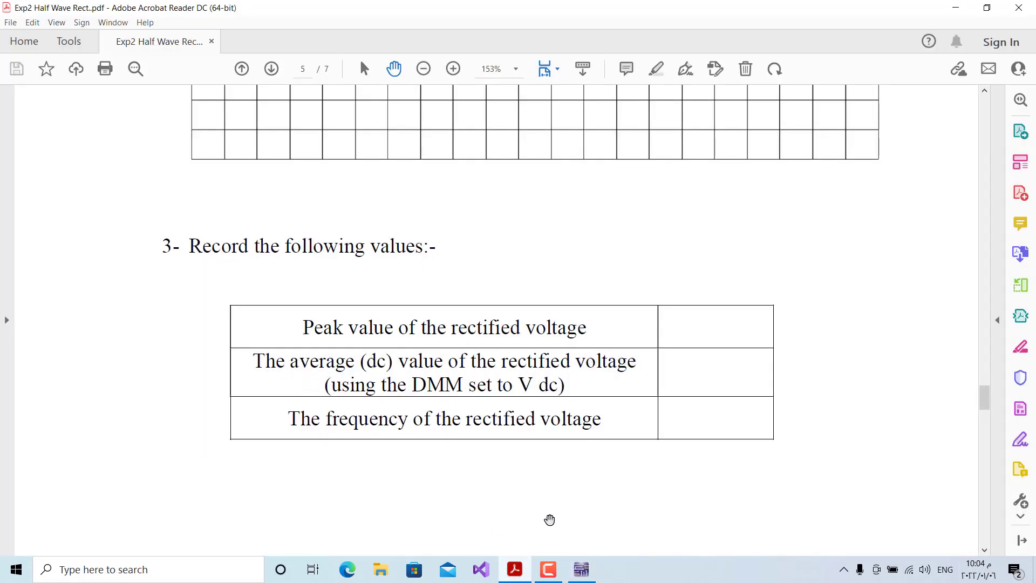
click(582, 570)
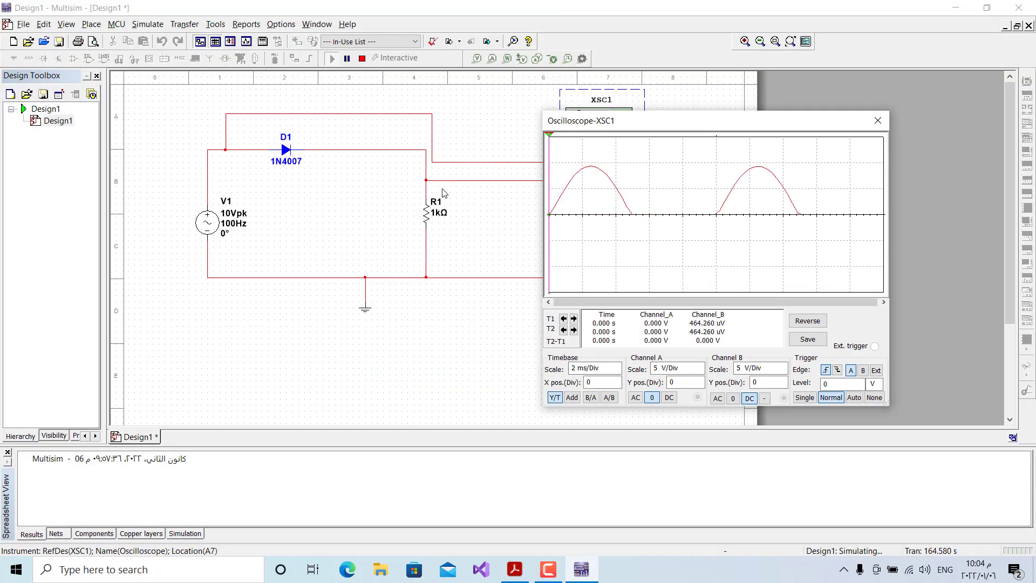
Stop the simulation and place a VOLTMETER_V from the Indicators group just to the right of the 1 kΩ resistor.
click(361, 58)
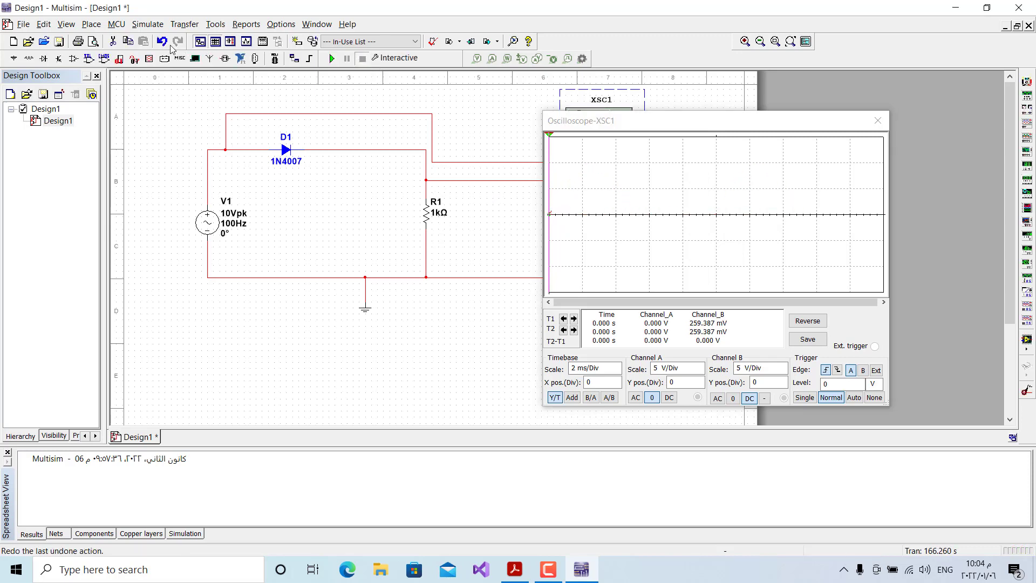
click(150, 59)
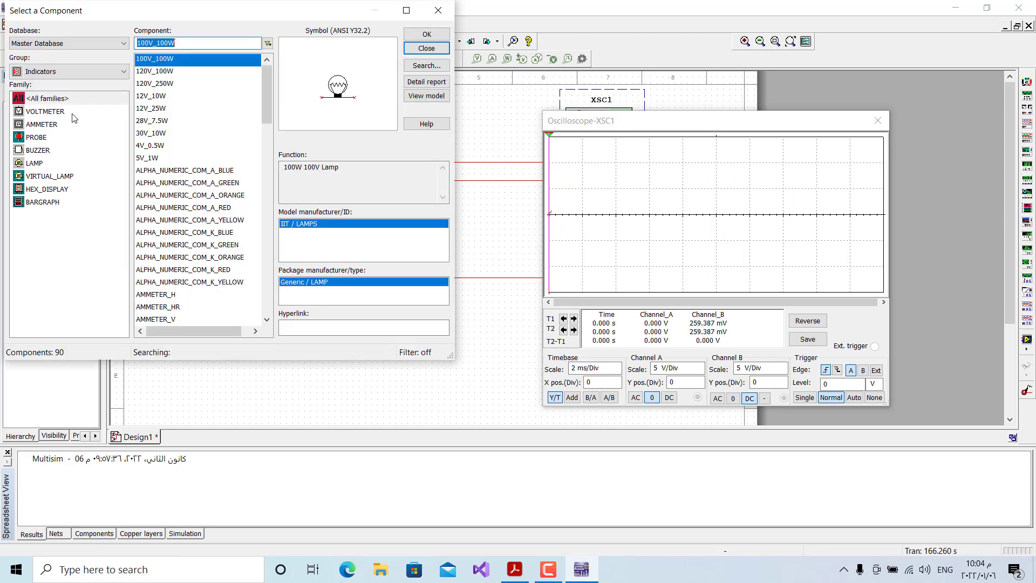
click(45, 111)
click(202, 85)
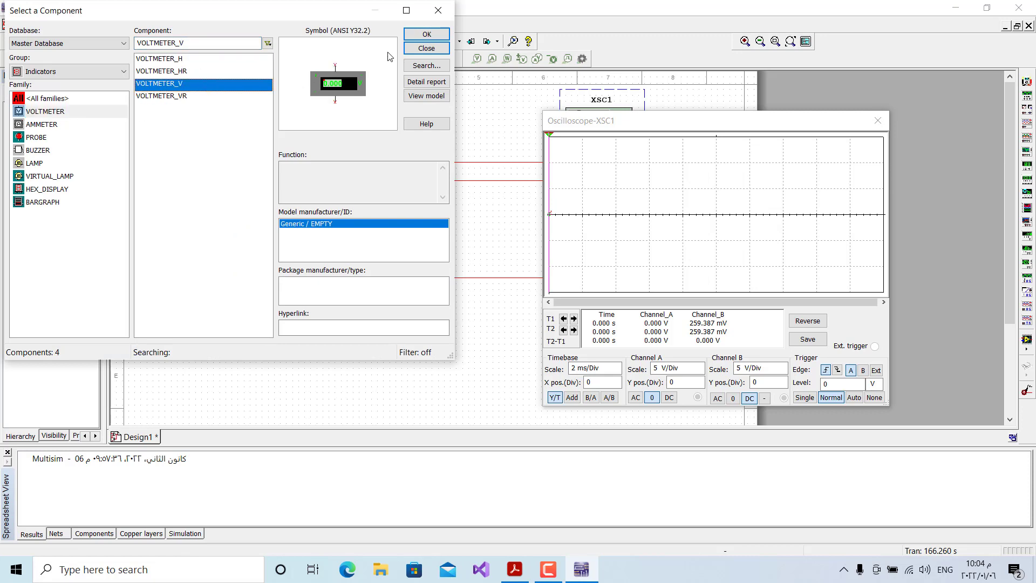
click(426, 34)
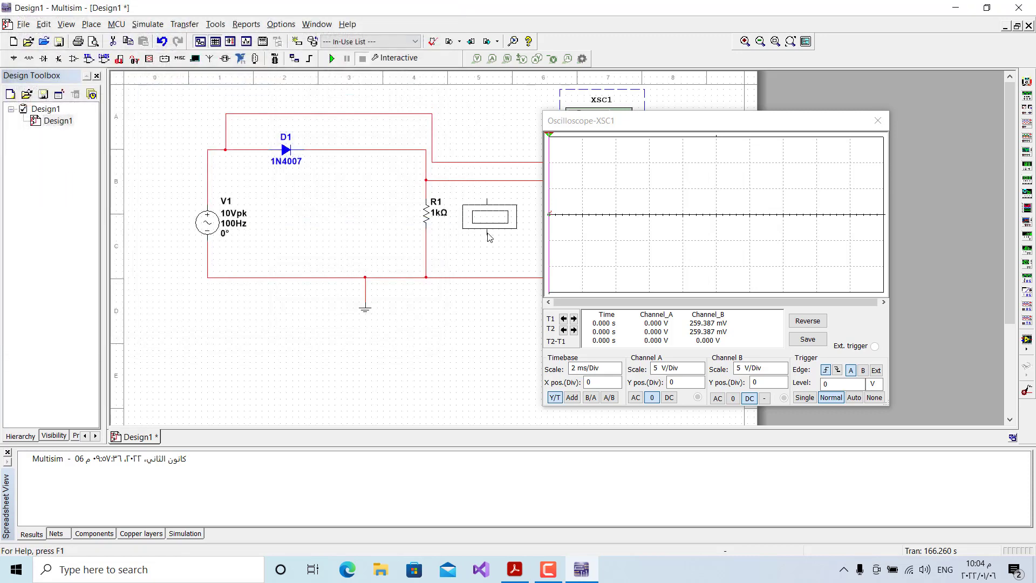
click(490, 237)
key(Escape)
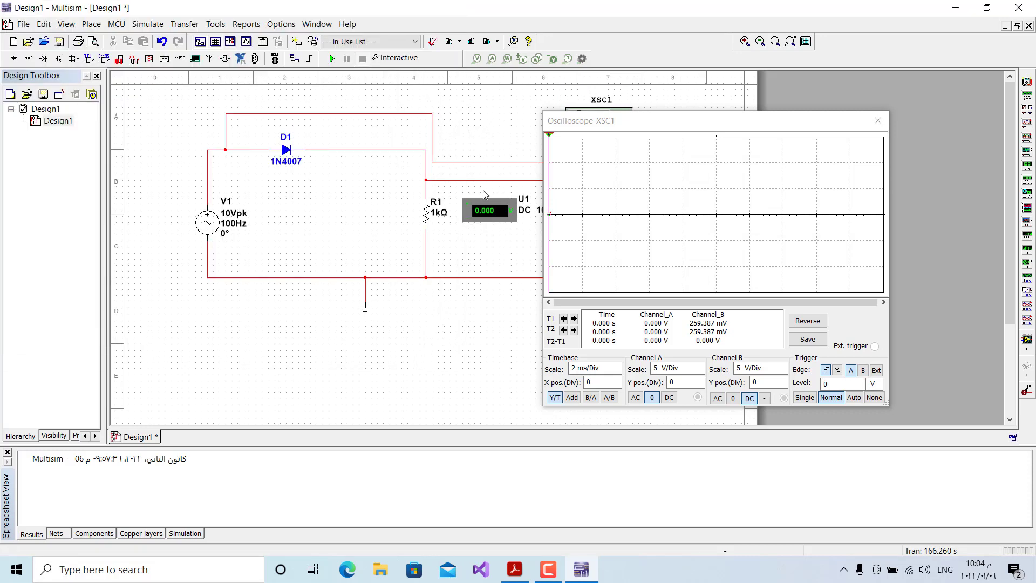
Wire the voltmeter across the resistor and run the simulation, checking the lab PDF in Acrobat Reader for the values to record.
click(426, 186)
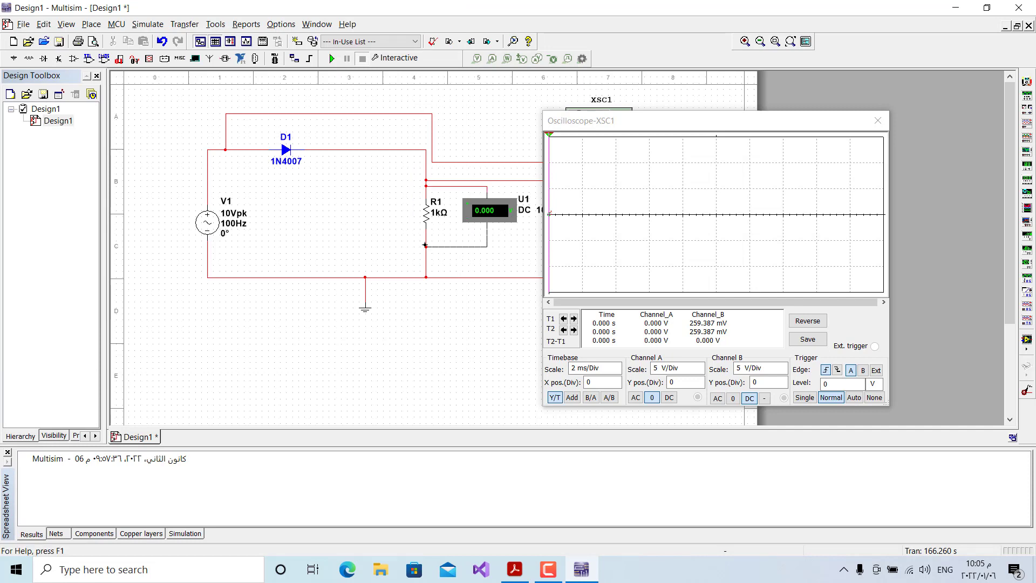
click(331, 58)
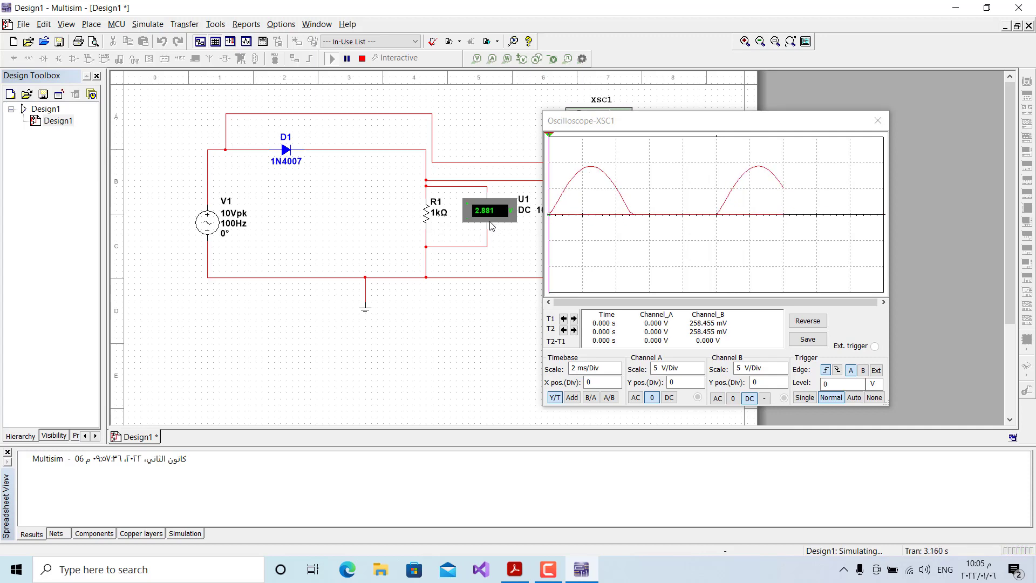
click(515, 569)
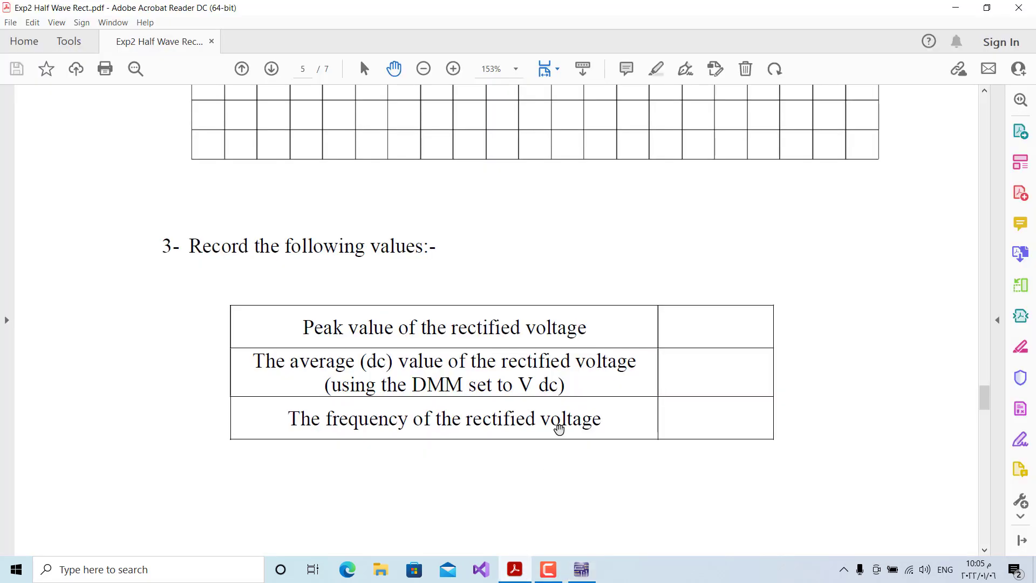
scroll(464, 422, down, 1)
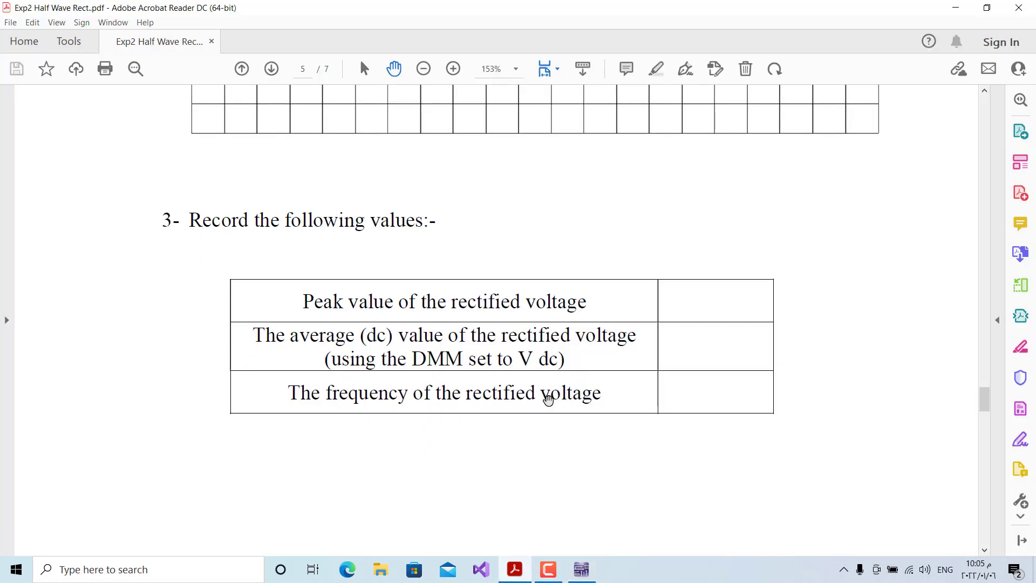
click(581, 570)
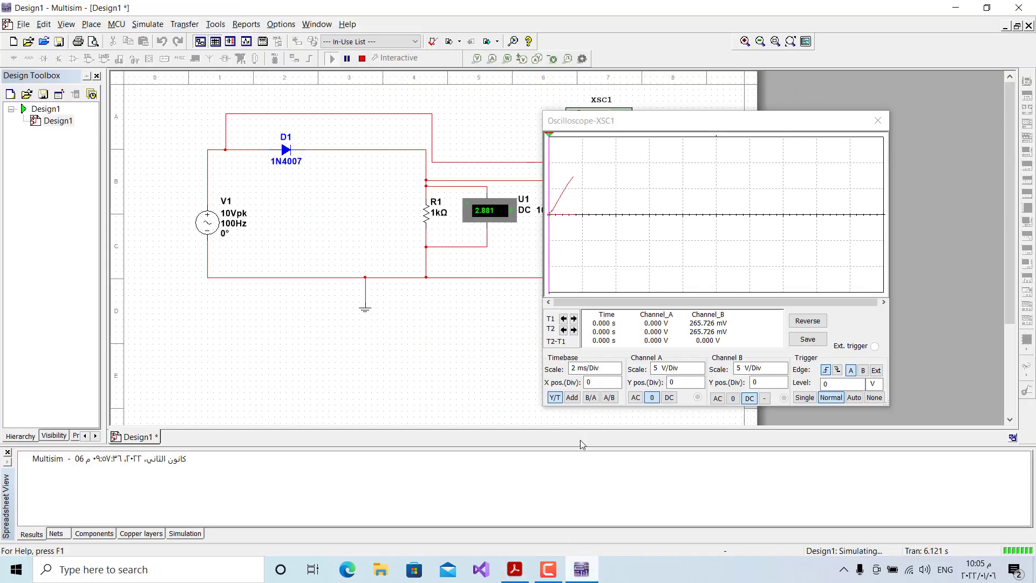
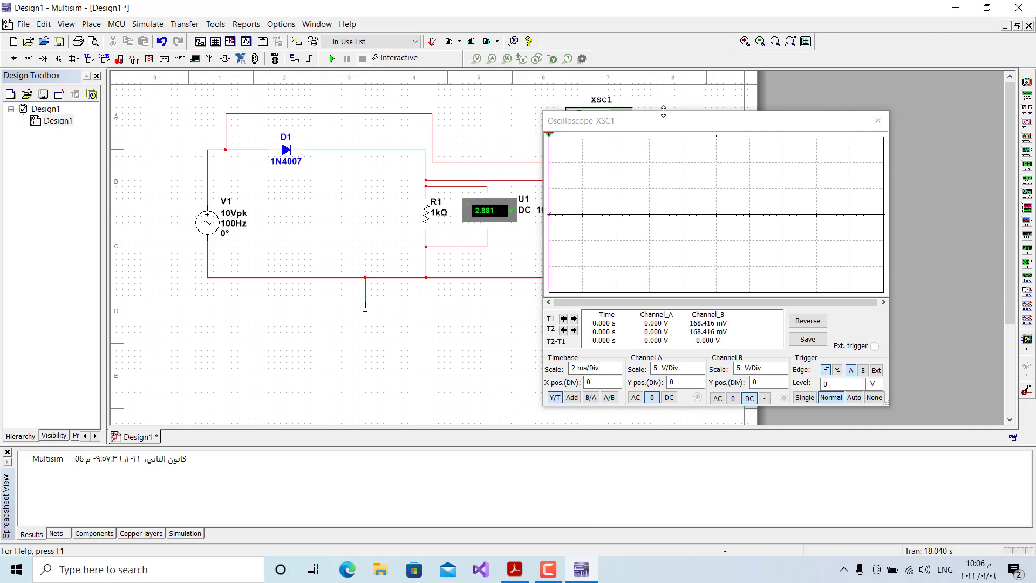
Close the oscilloscope window and place a 10 µF capacitor from the Basic group just to the left of the 1 kΩ resistor.
click(878, 120)
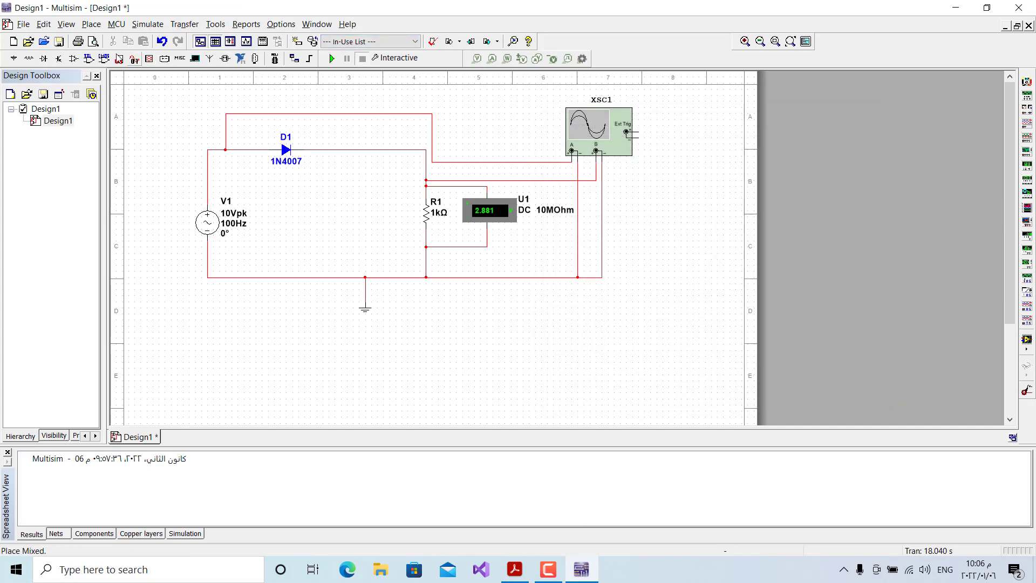
click(28, 58)
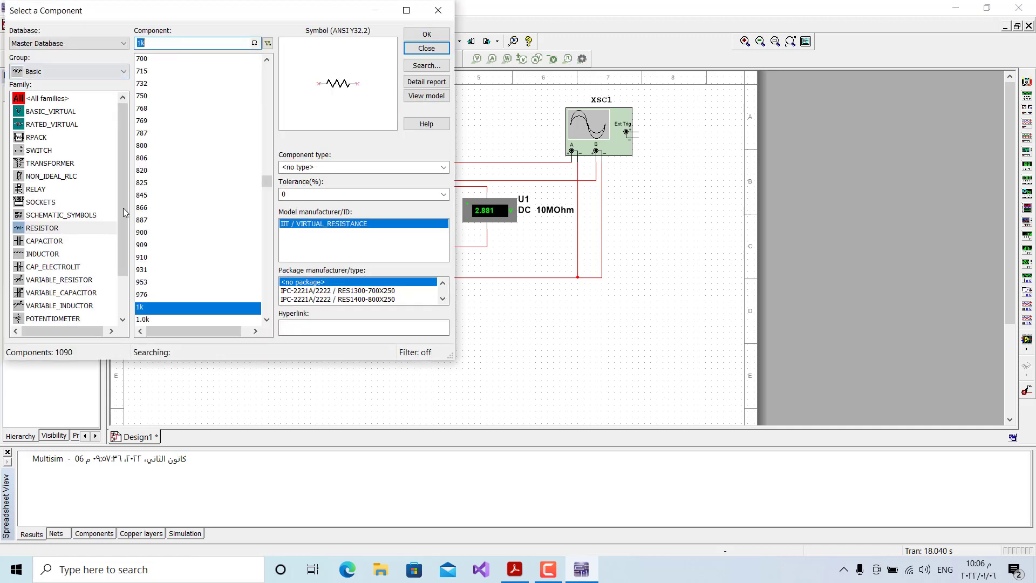
click(47, 241)
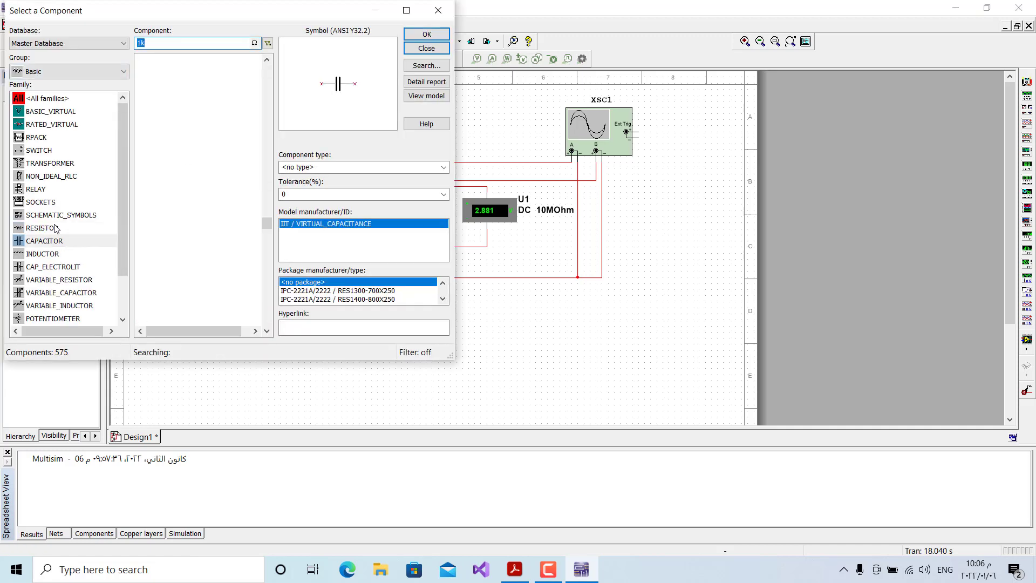
click(140, 45)
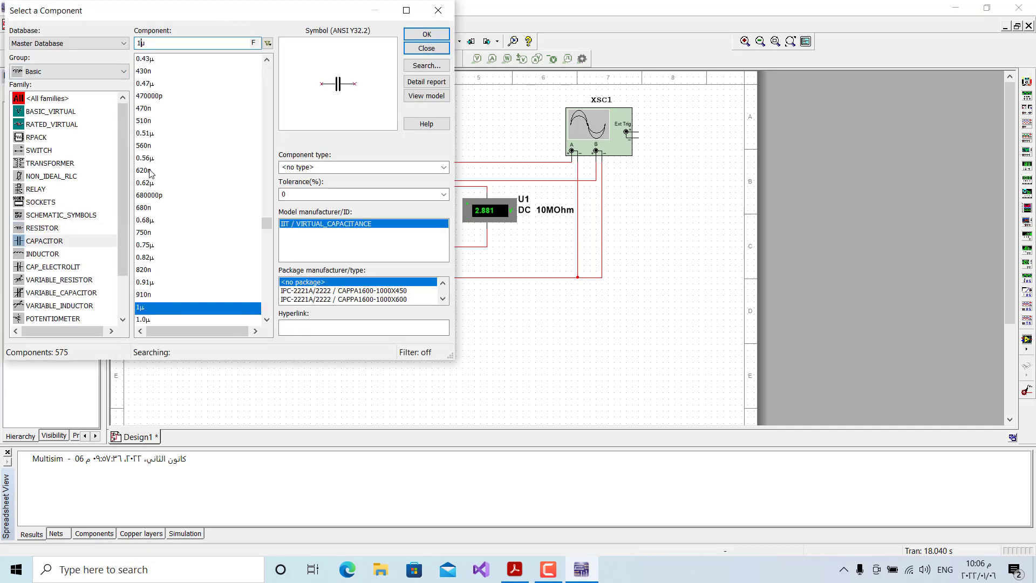
text(0)
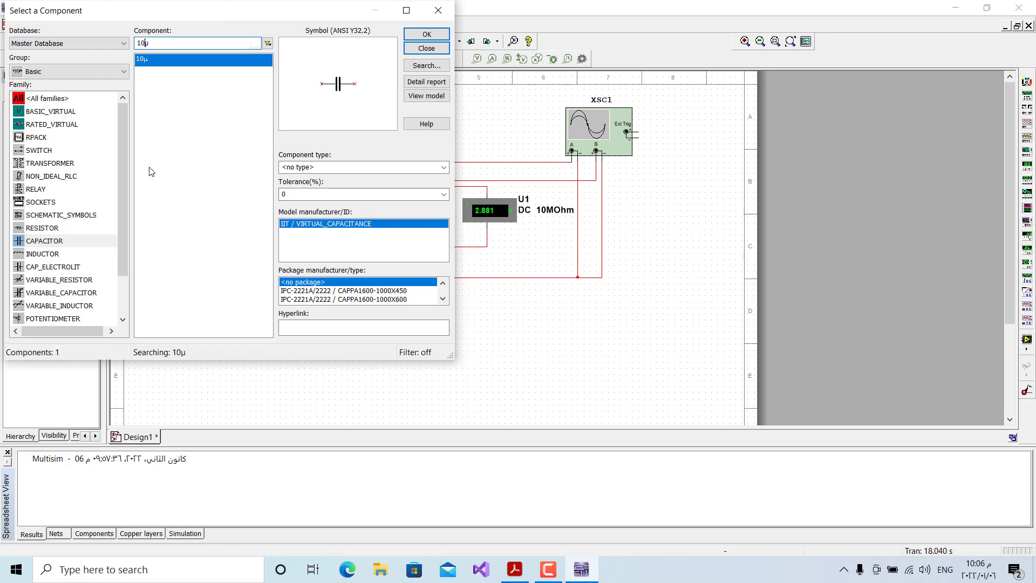
click(425, 33)
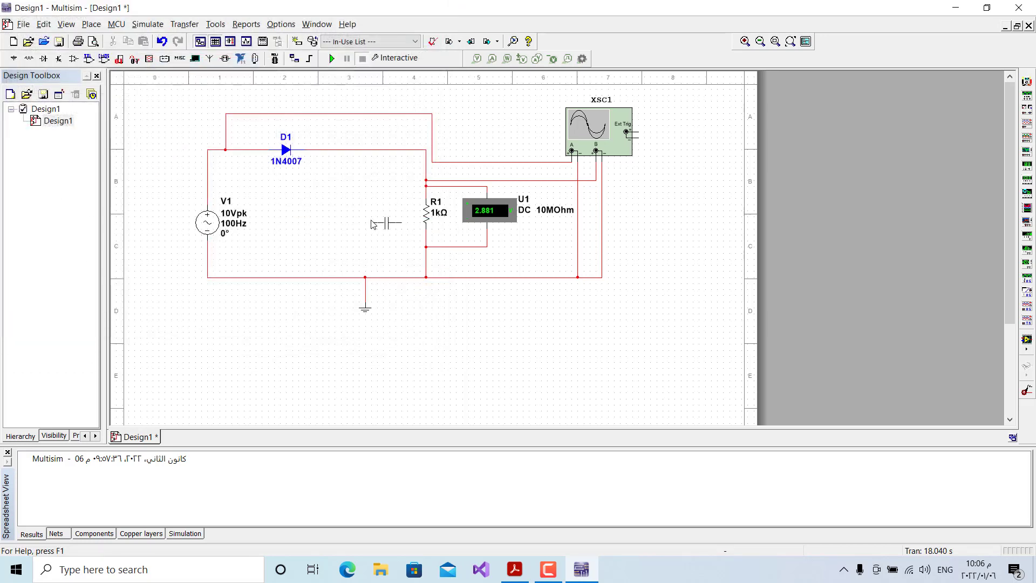
click(384, 220)
click(426, 48)
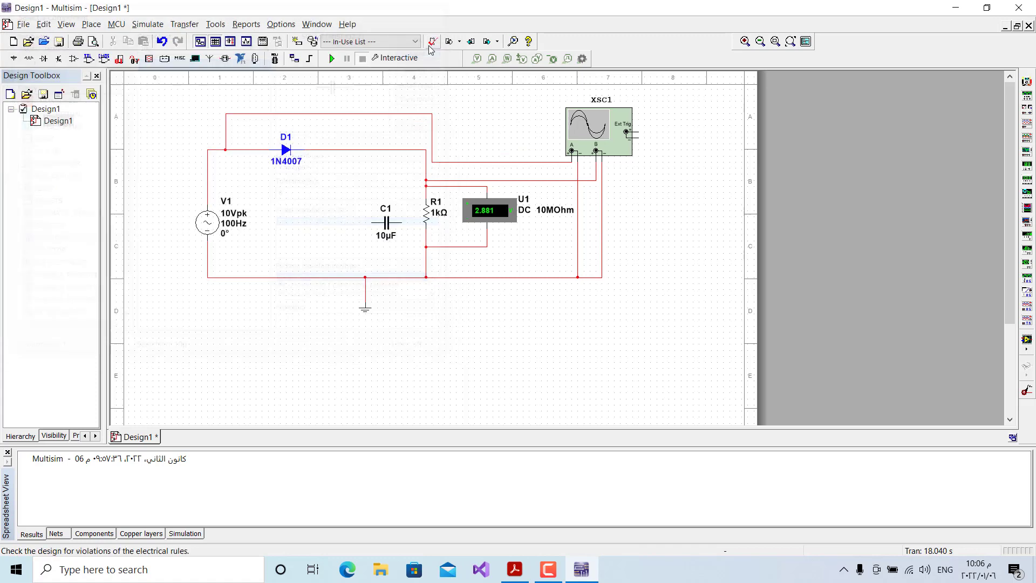
Rotate the 10 µF capacitor 90° clockwise and wire it in parallel with the 1 kΩ resistor.
right_click(387, 233)
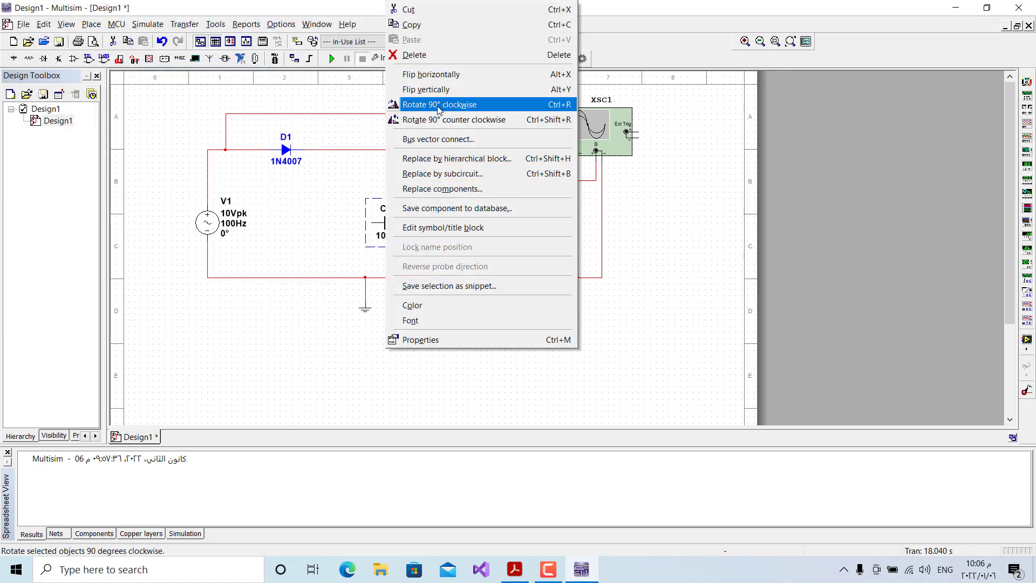
click(421, 104)
click(392, 185)
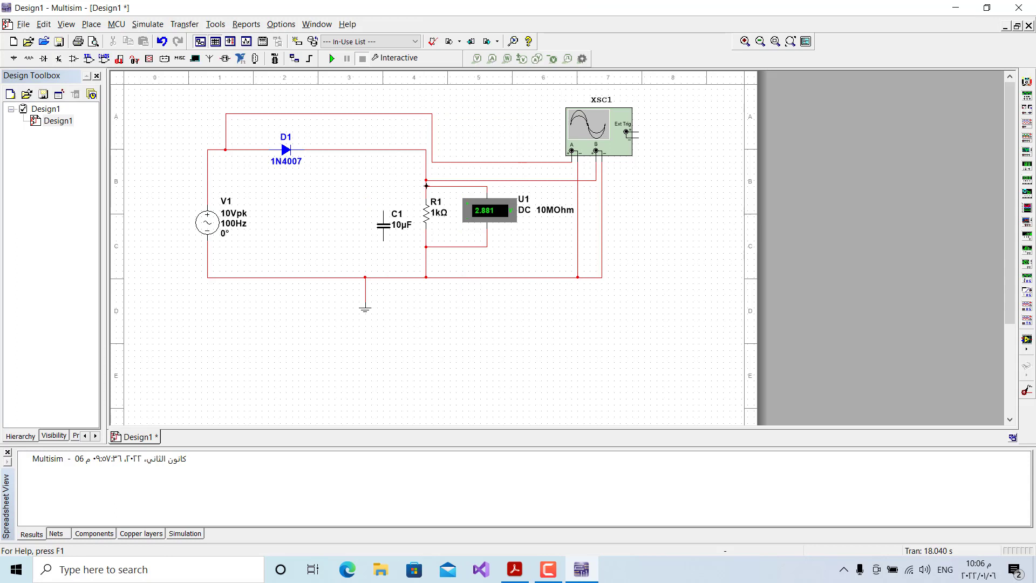
click(426, 186)
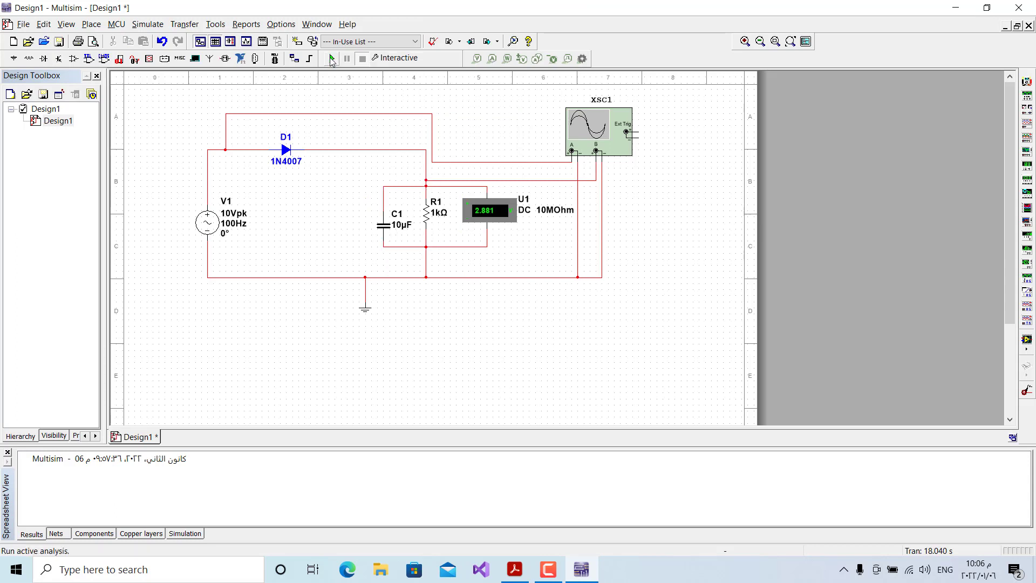
Run the simulation and view on the oscilloscope the input alone, followed by the filtered output alone with channel A grounded and channel B on DC.
key(F5)
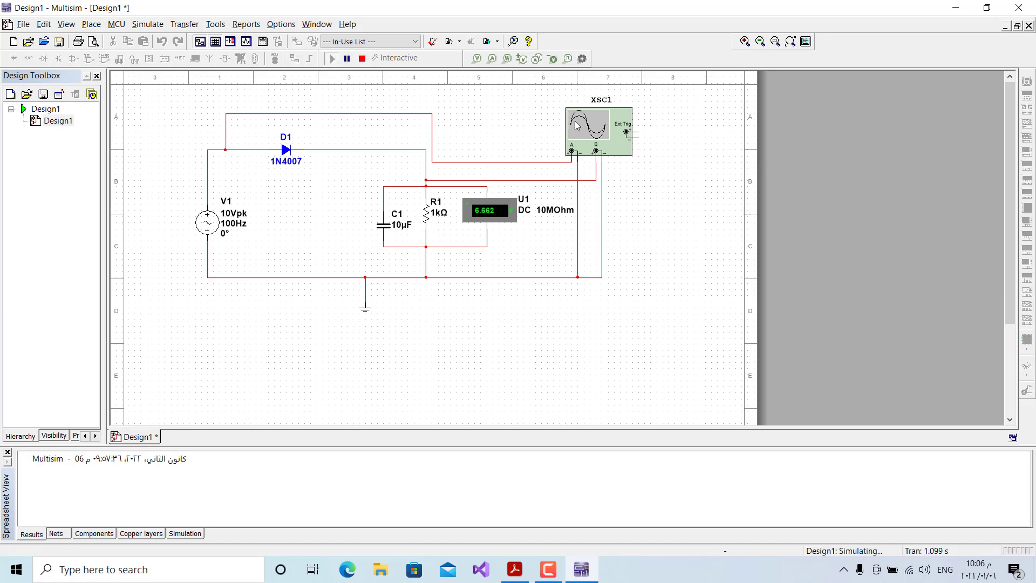
double_click(608, 125)
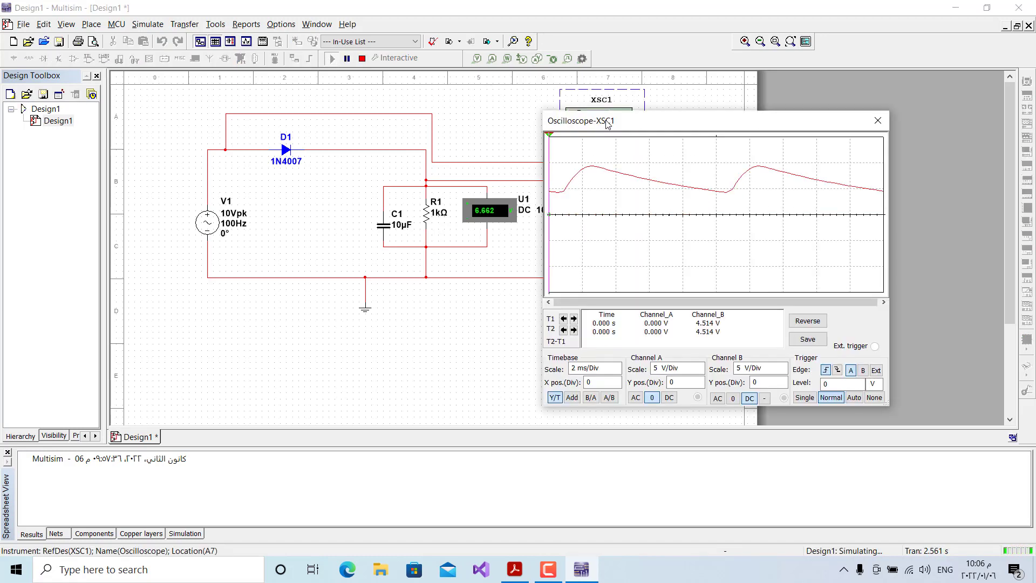
click(733, 400)
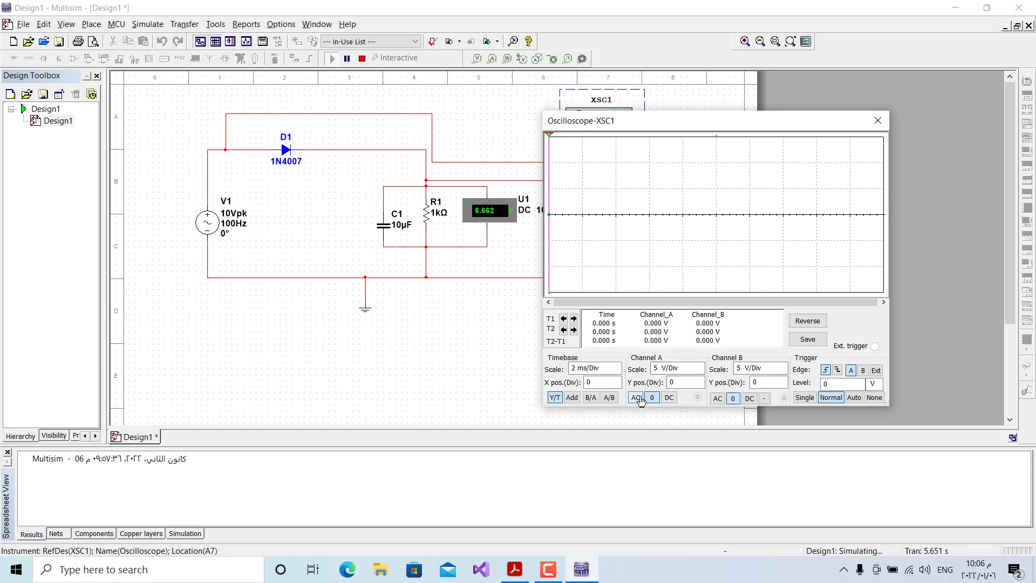
click(669, 398)
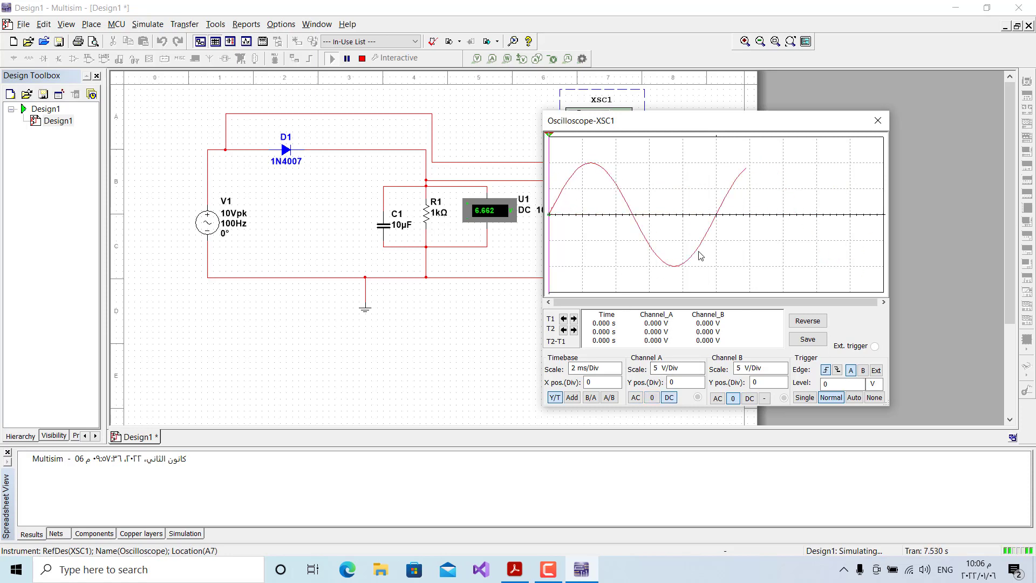
click(651, 398)
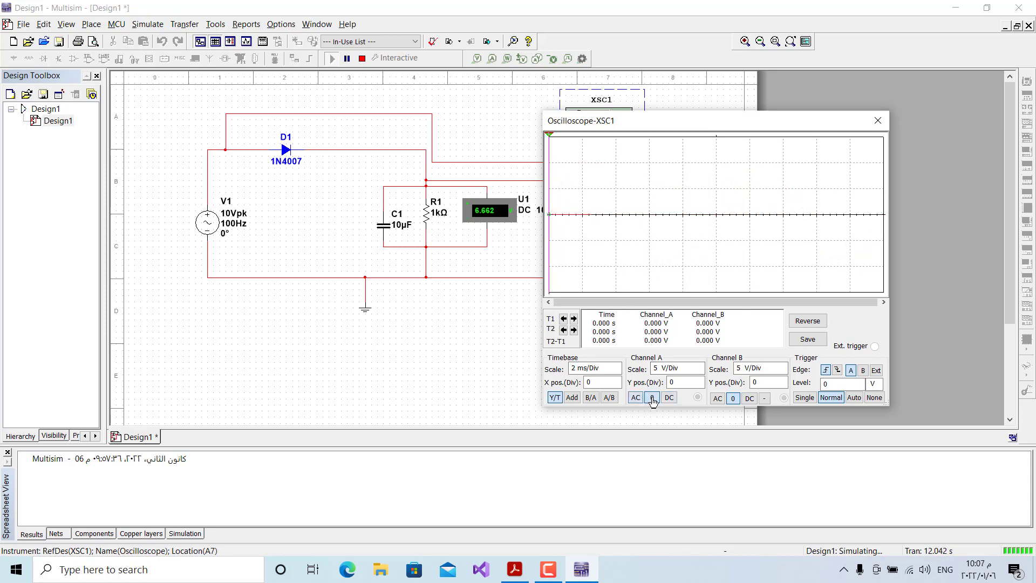
click(749, 398)
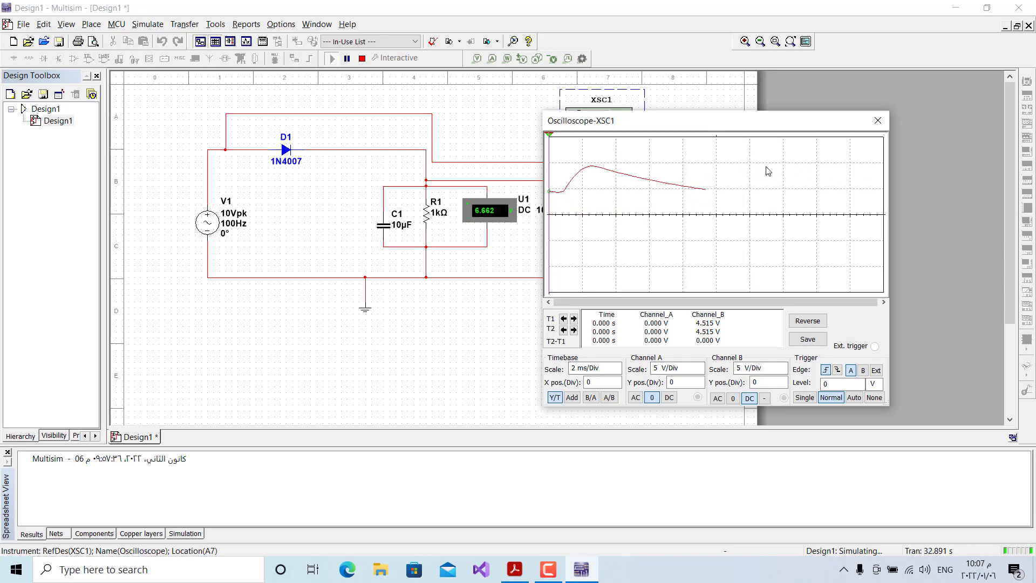
Switch to Exp2 Half Wave Rect.pdf in Acrobat Reader, read the capacitor-effect figure and the table of values to record, and return to Multisim.
click(514, 569)
scroll(590, 277, down, 4)
scroll(589, 277, up, 3)
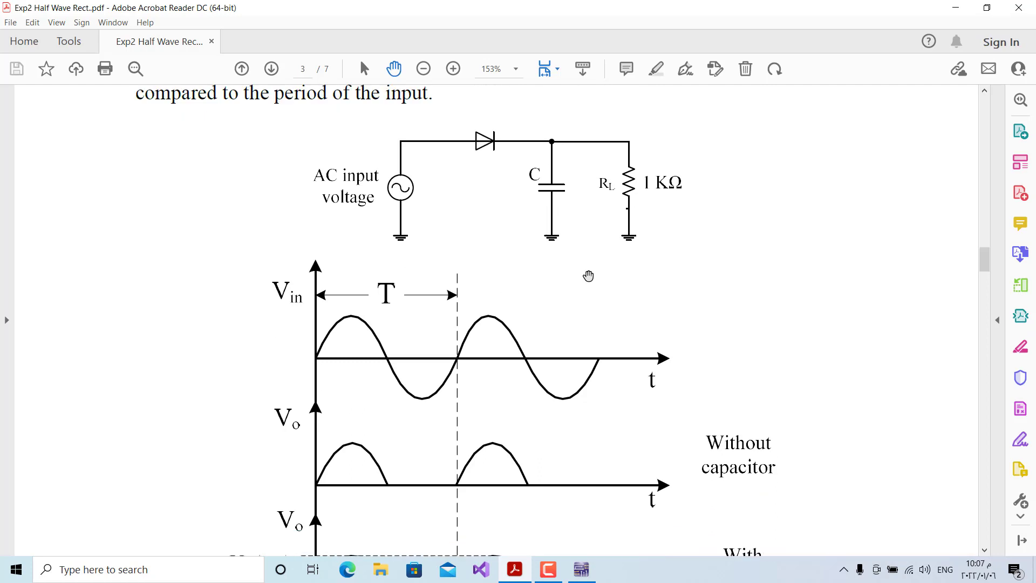
scroll(587, 275, down, 8)
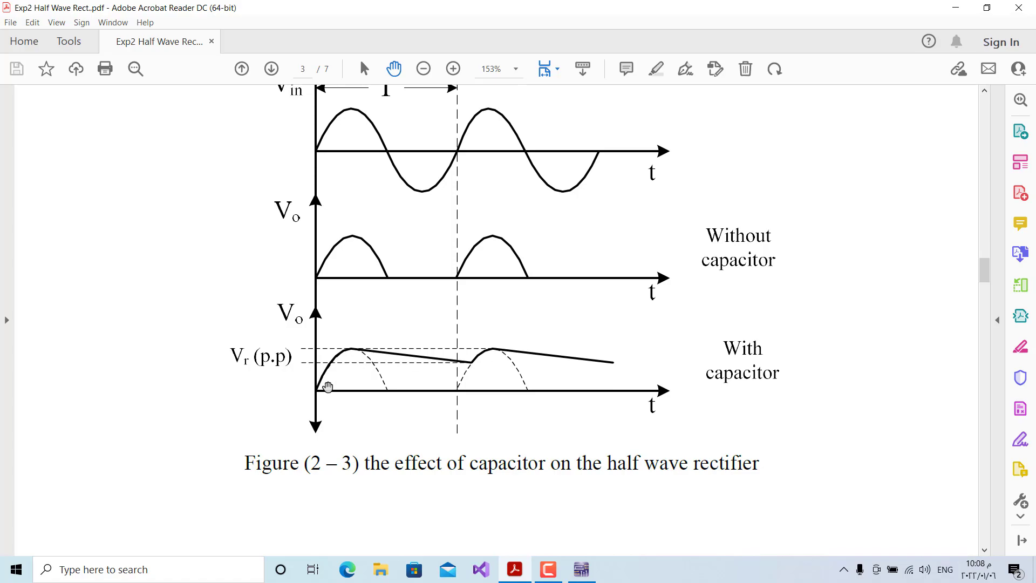
scroll(331, 378, down, 8)
scroll(430, 336, down, 20)
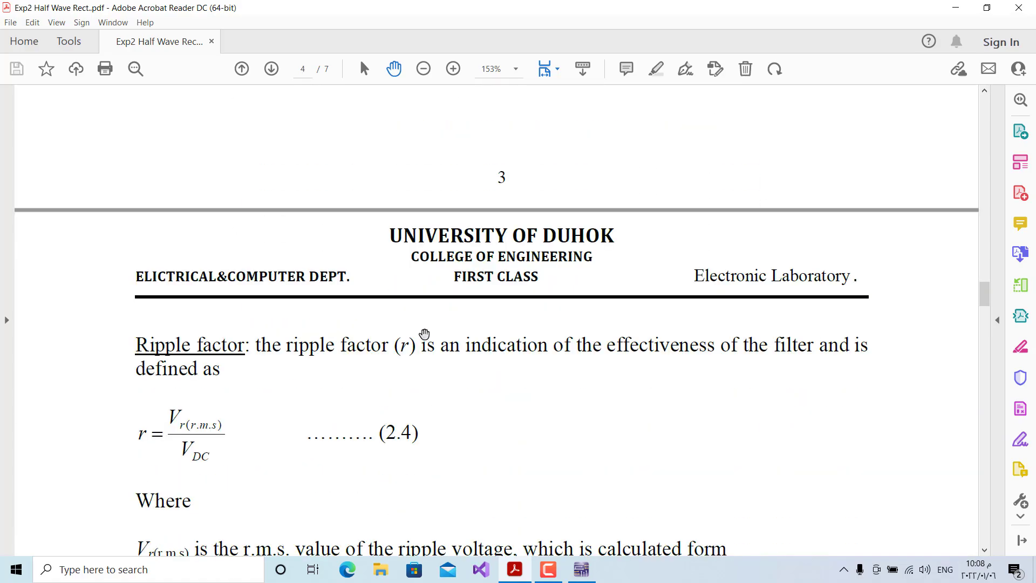
scroll(500, 363, down, 7)
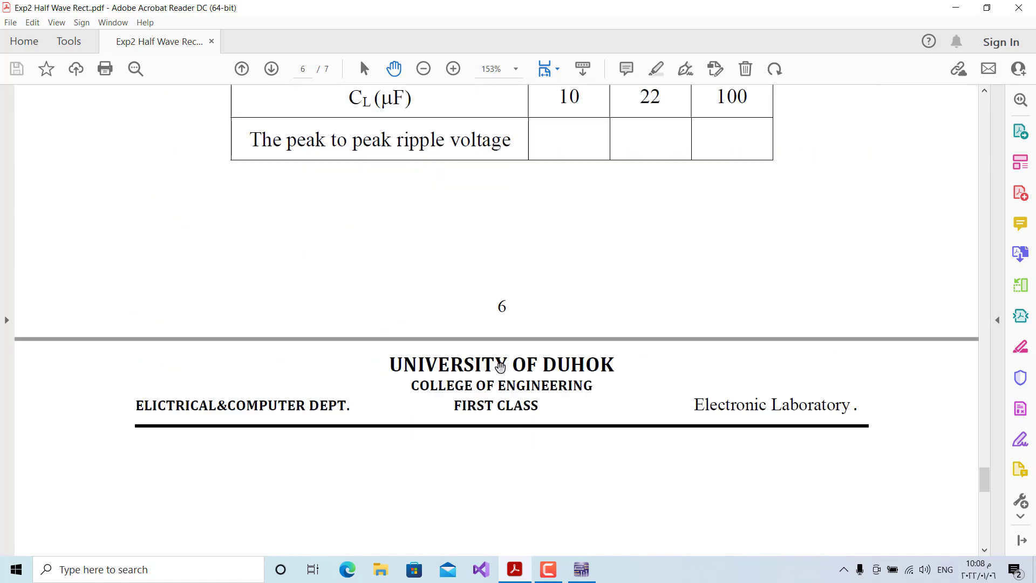
scroll(501, 362, up, 5)
scroll(501, 362, up, 10)
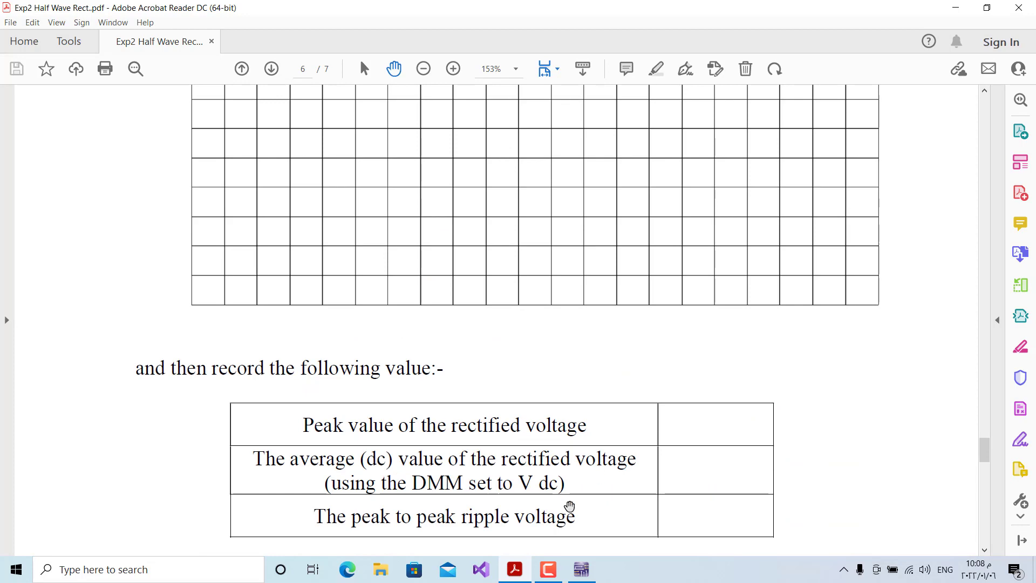
click(581, 570)
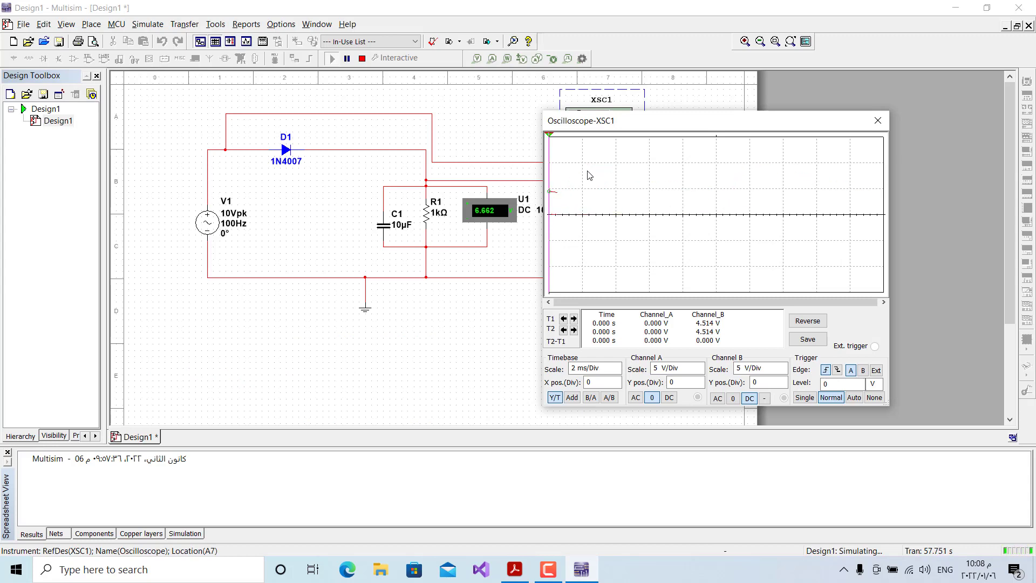
Compare the lab PDF's table of rectified voltage values in Acrobat Reader with the voltmeter and oscilloscope readings in Multisim.
click(519, 576)
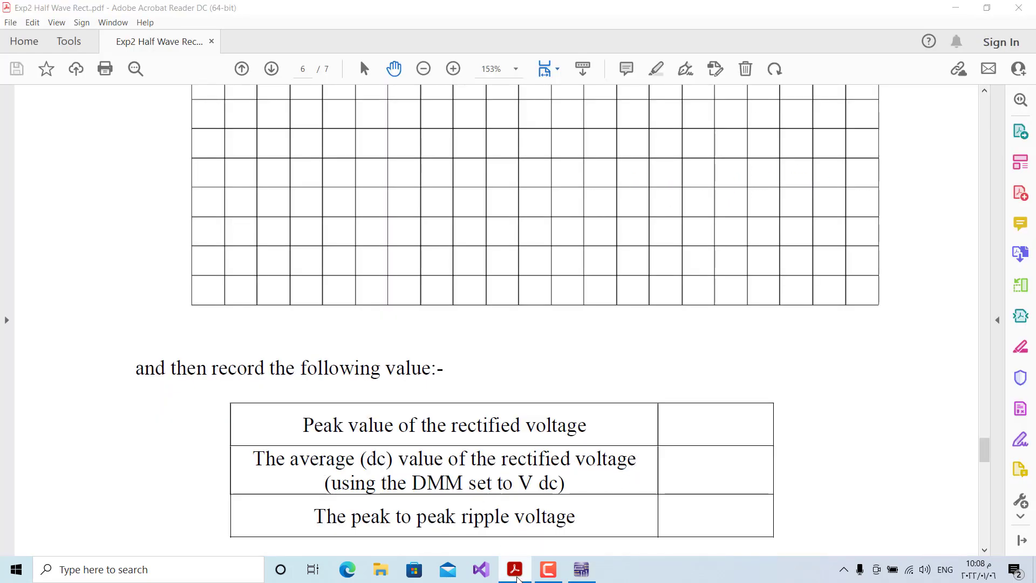
key(alt+Tab)
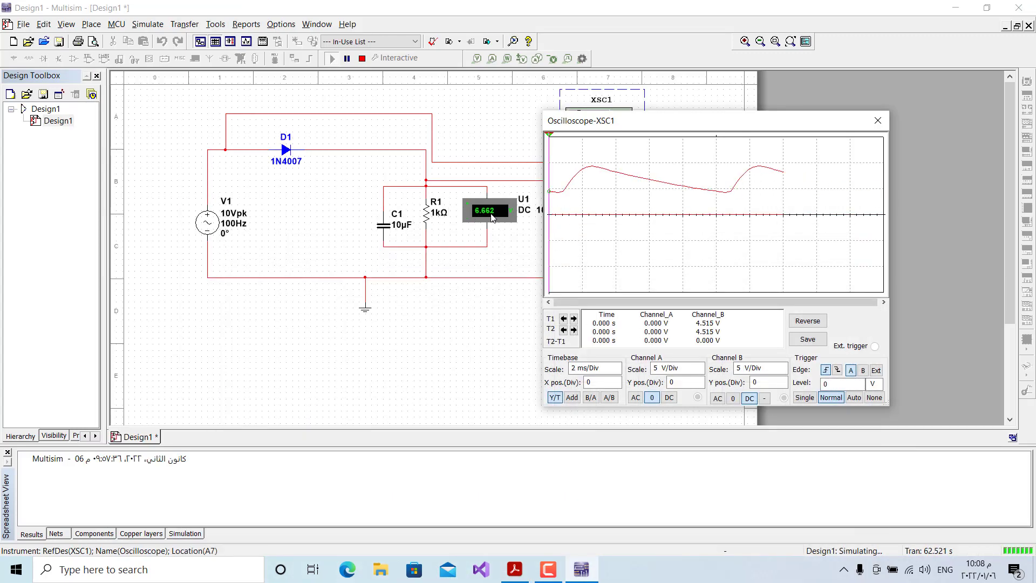
click(514, 569)
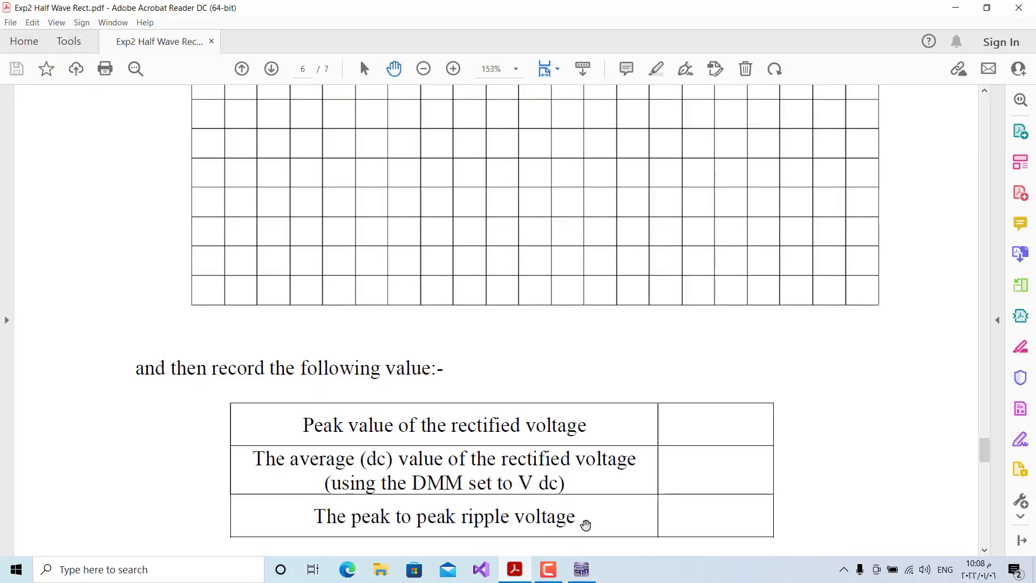
click(581, 569)
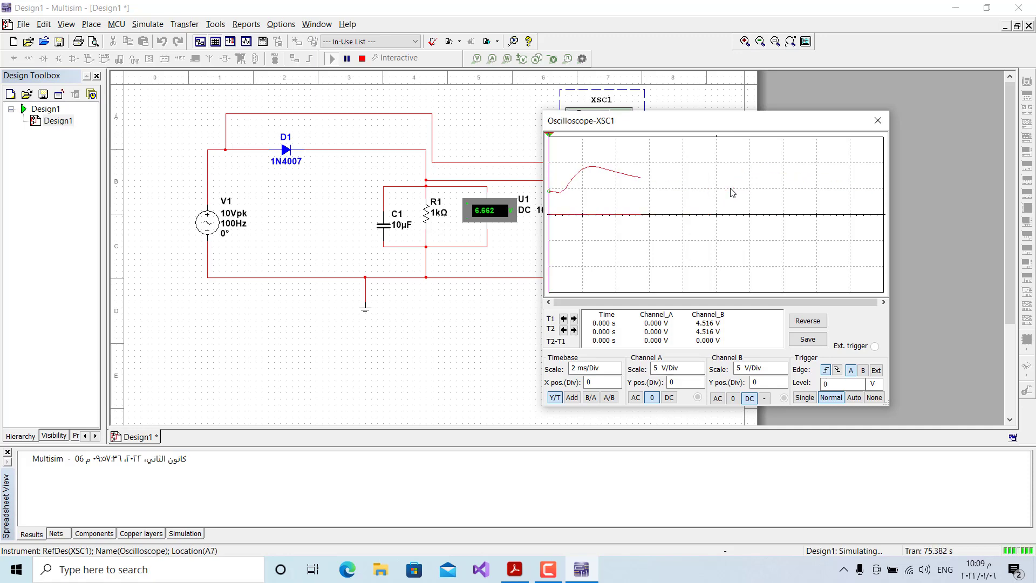
Read procedure step 5 and its ripple-voltage table for the charging capacitors in the Acrobat Reader PDF, and return to Multisim.
click(514, 570)
scroll(615, 442, down, 5)
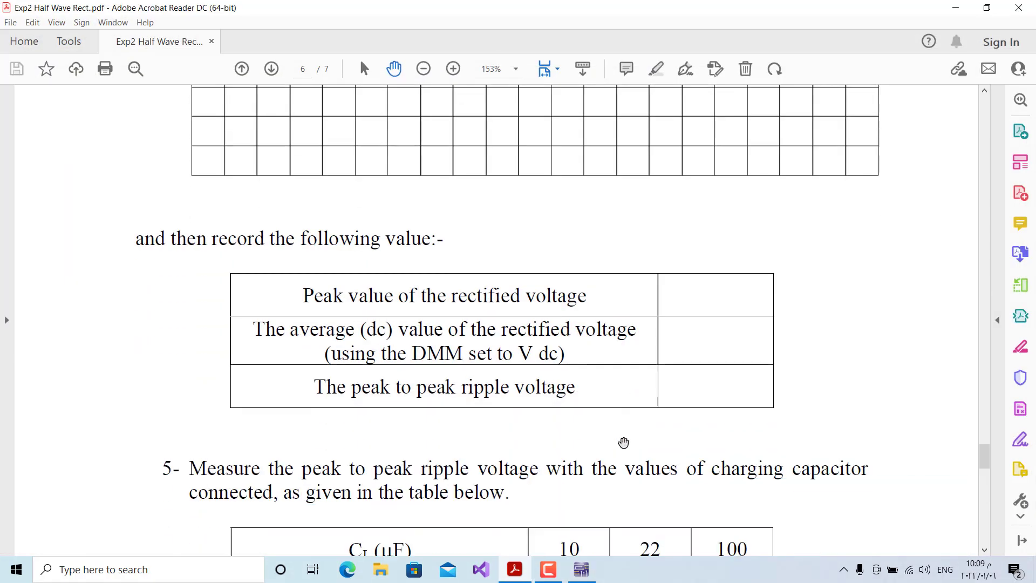
scroll(606, 385, down, 3)
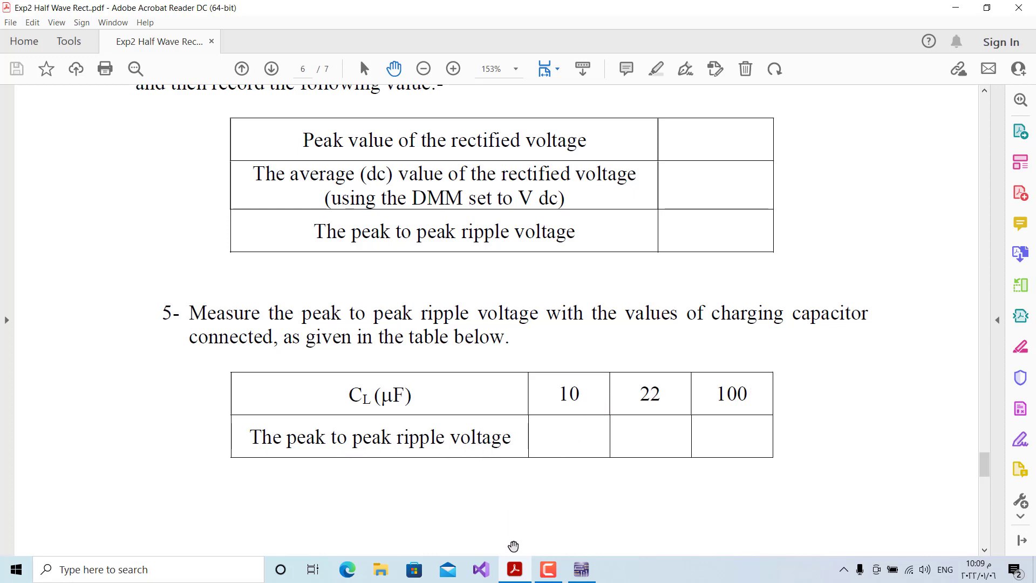
click(586, 573)
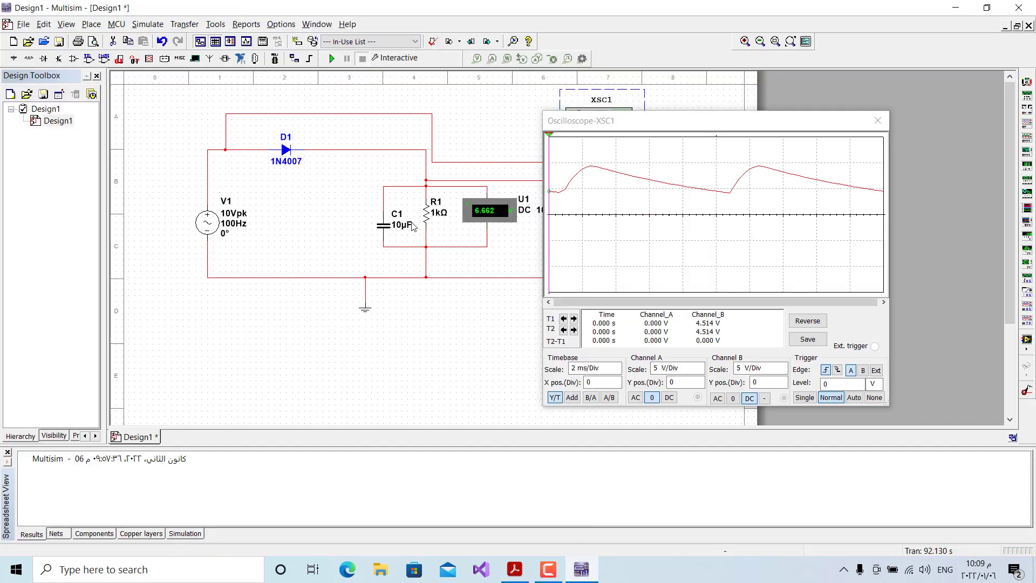
With the simulation stopped, replace the 10 µF capacitor with a 22 µF one, and run the simulation to view the output ripple.
right_click(385, 227)
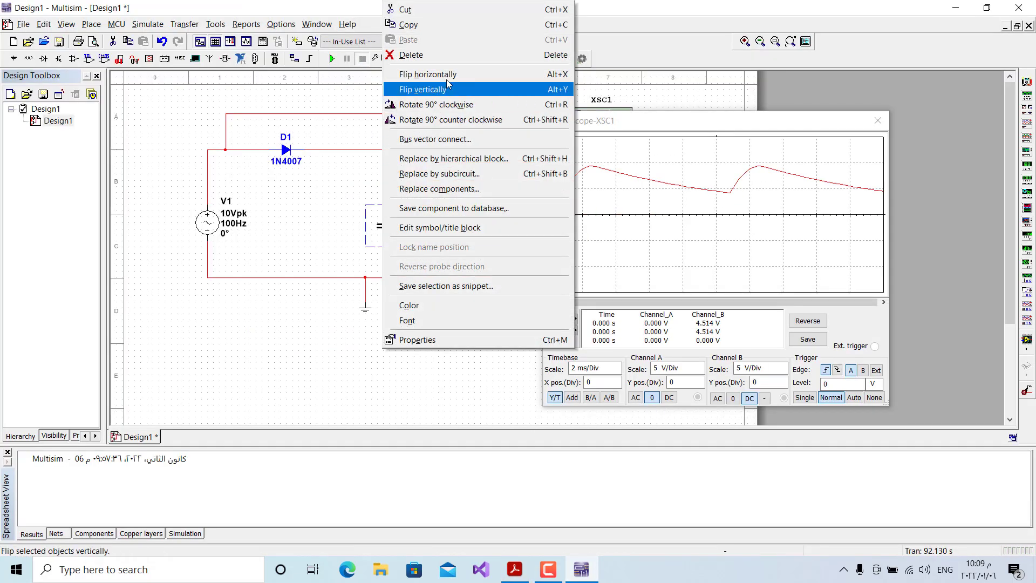
click(442, 188)
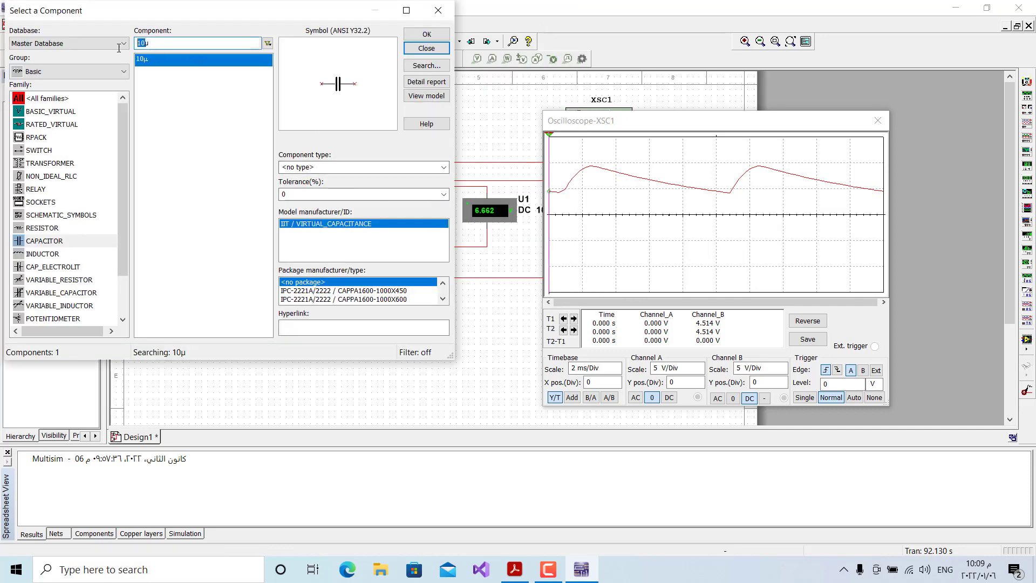
text(22µ)
click(426, 34)
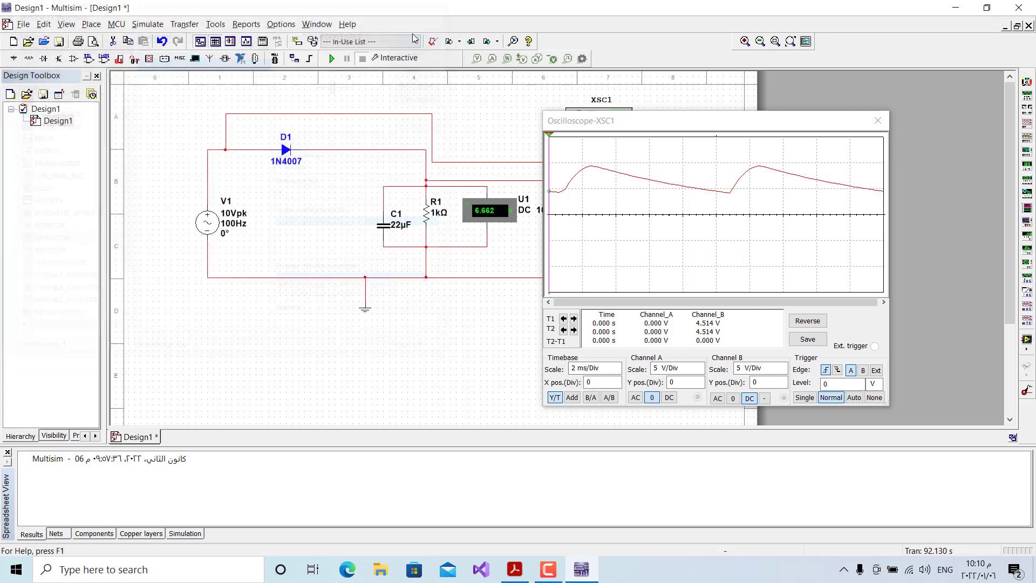
click(333, 59)
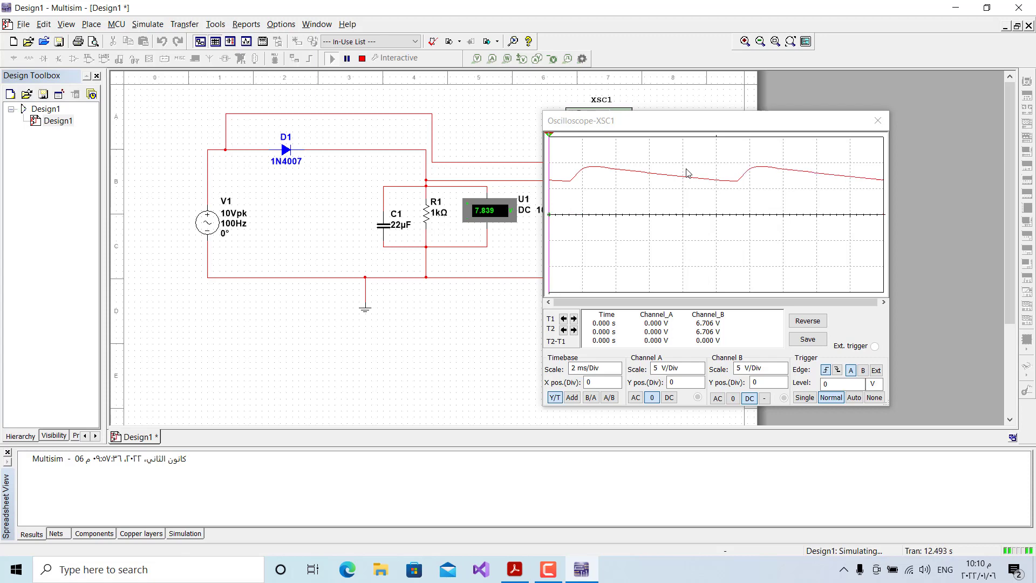
Stop the simulation, replace the 22 µF capacitor C1 with a 100 µF one, and run the simulation again to view the output ripple.
click(362, 58)
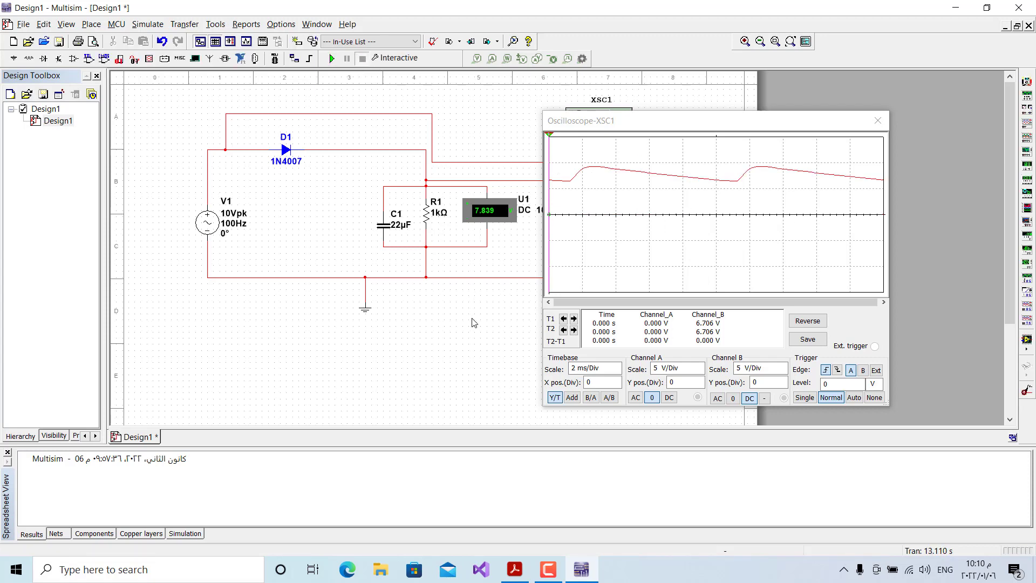
right_click(384, 230)
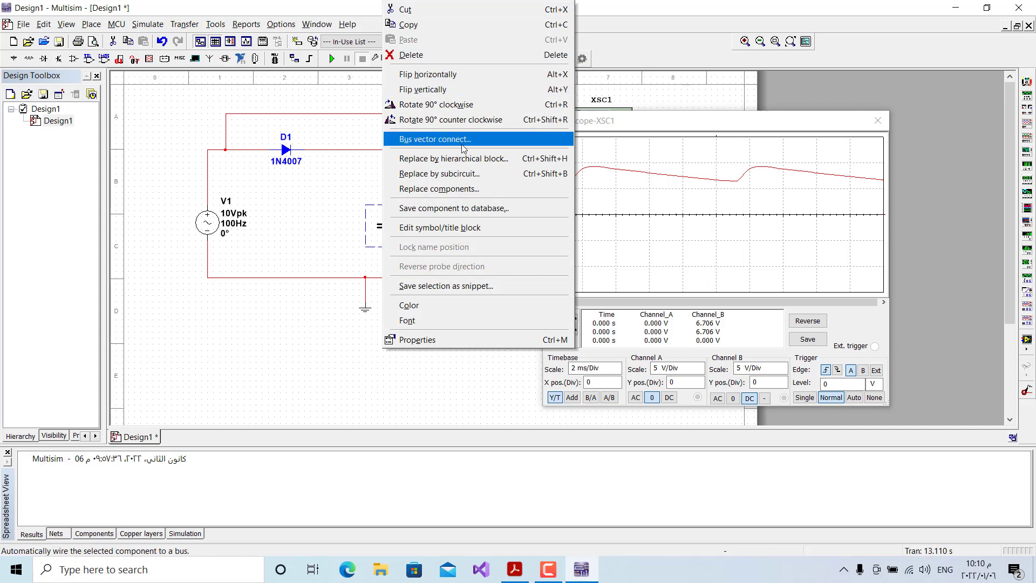
click(439, 189)
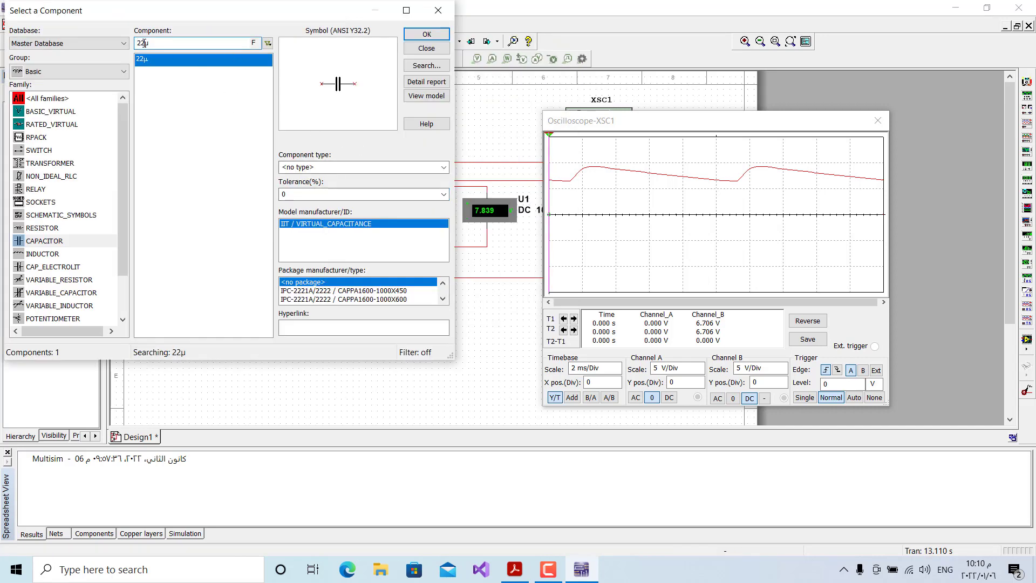
text(100µ)
key(Return)
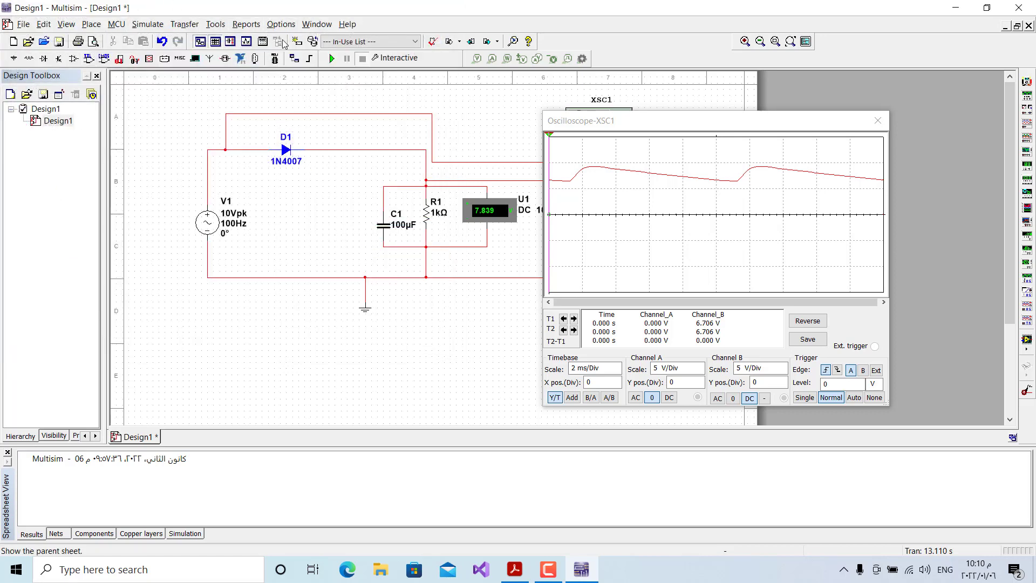
click(337, 59)
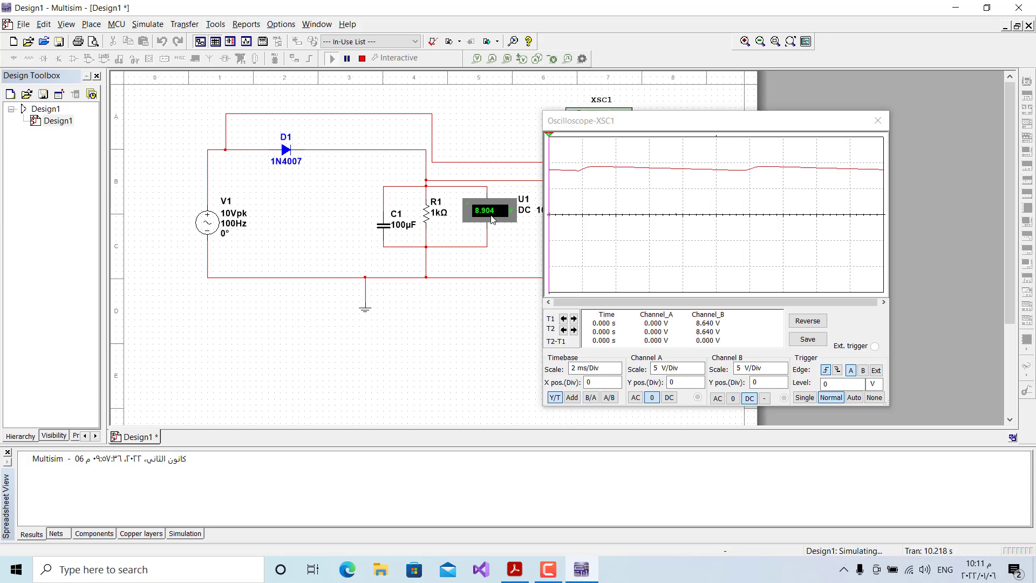
Switch to the lab PDF in Acrobat Reader and review what remains after the step 5 ripple-voltage table, through the scoring page.
key(alt+Tab)
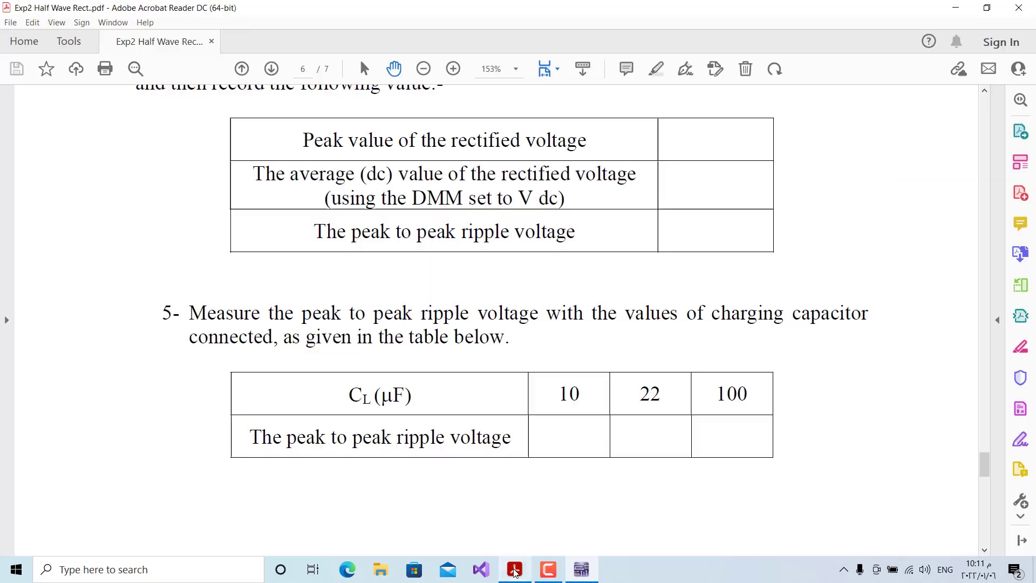
scroll(428, 232, down, 5)
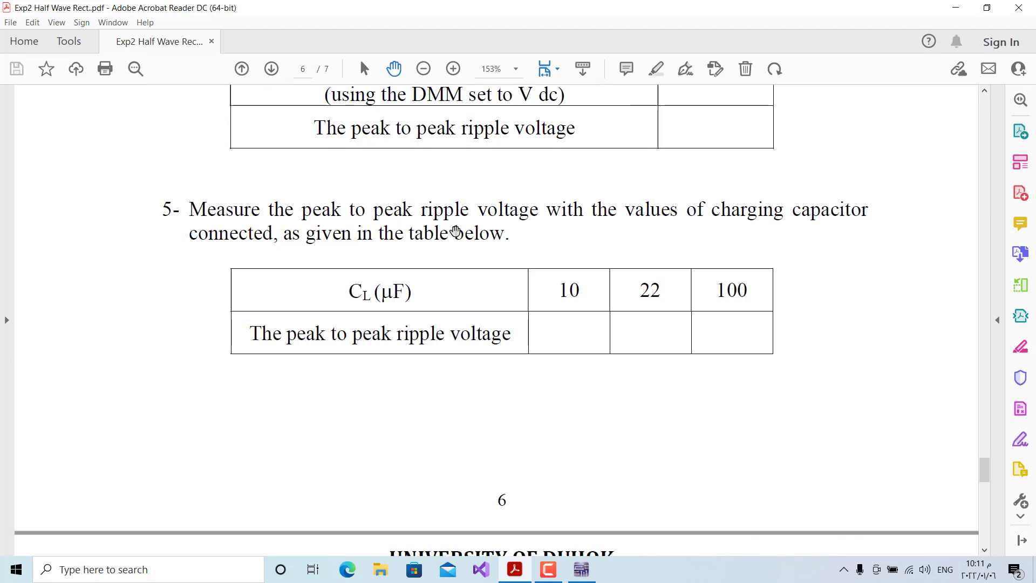
scroll(445, 226, down, 8)
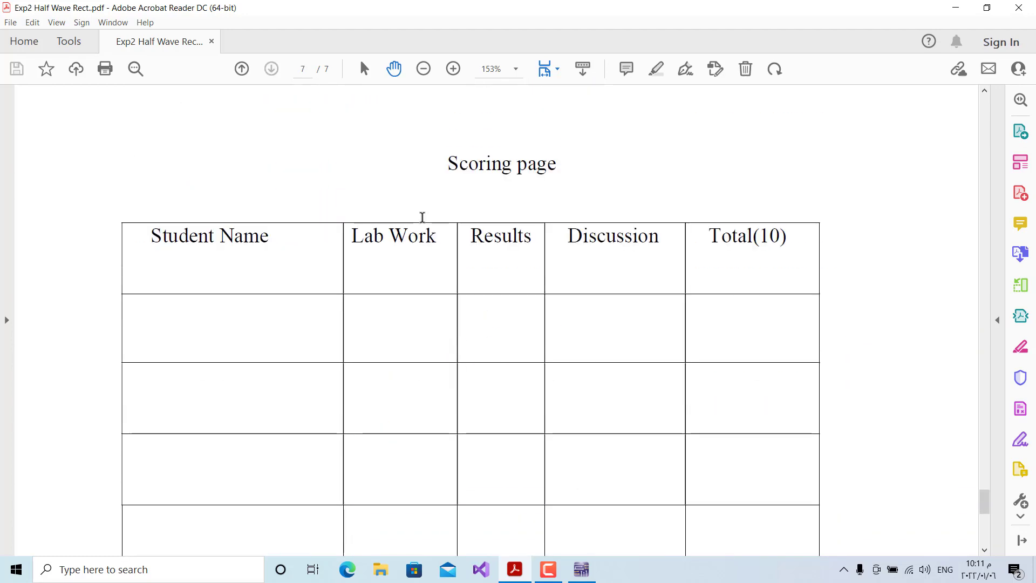